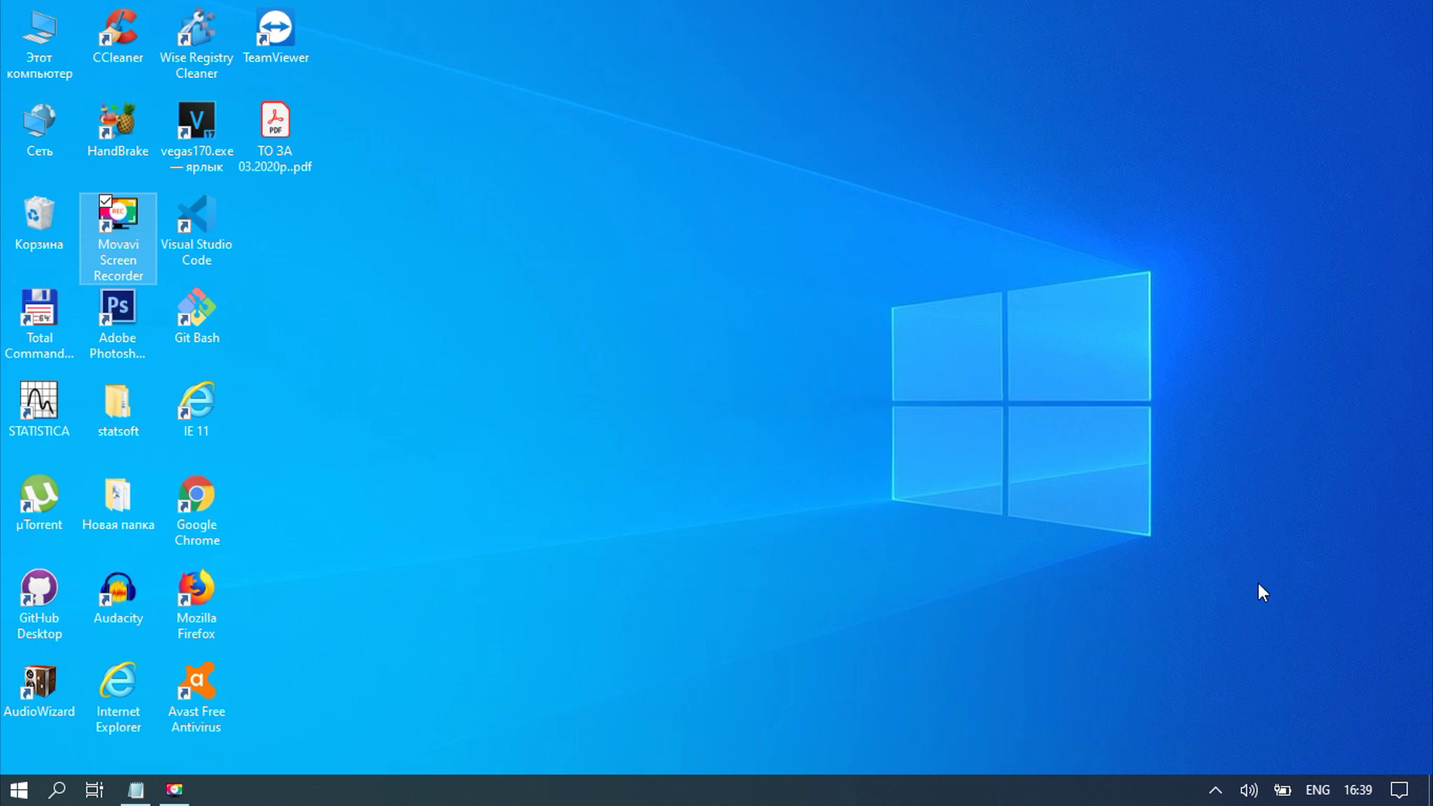
# Lower the screen brightness to about two thirds using the notification center's expanded quick actions
pyautogui.click(1401, 792)
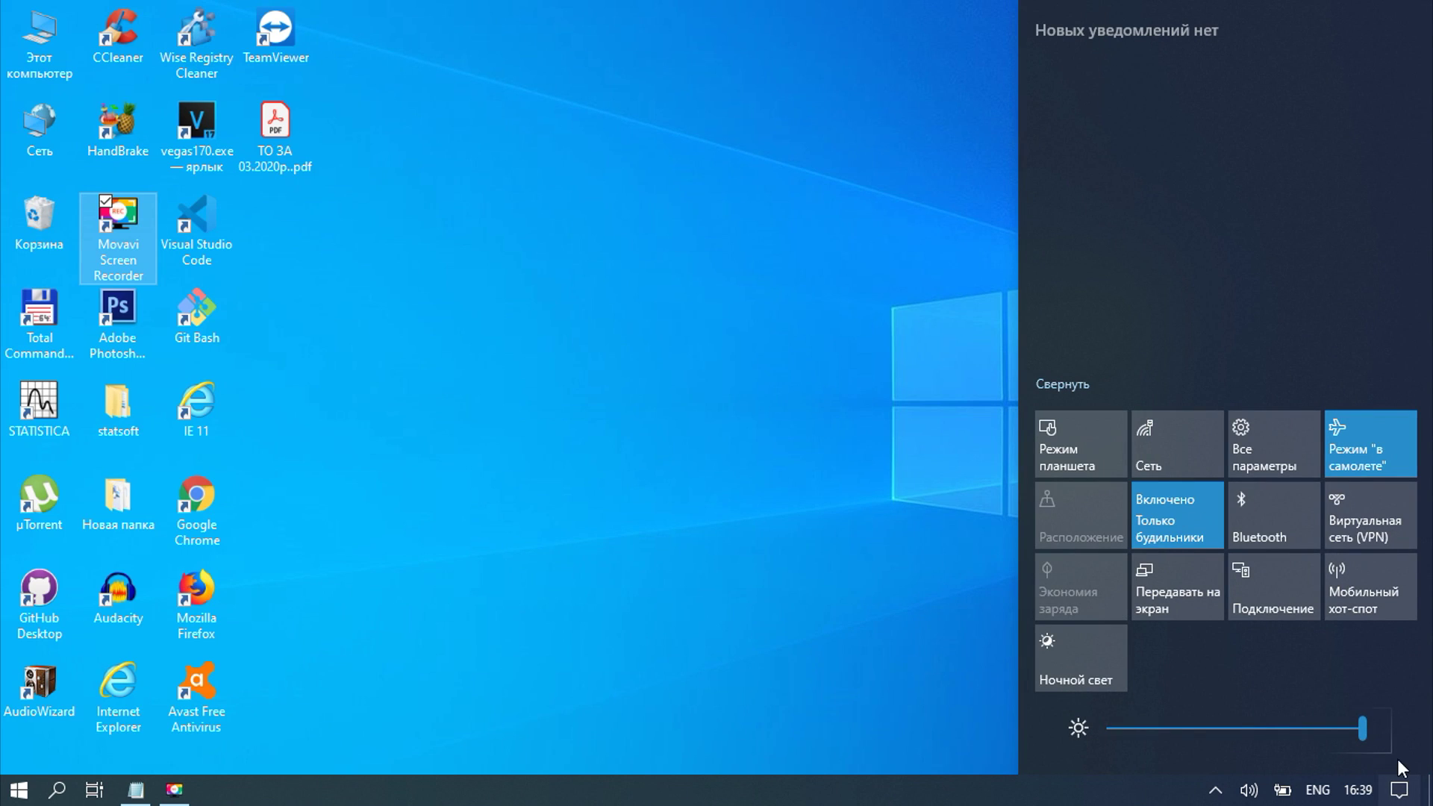
pyautogui.click(1079, 384)
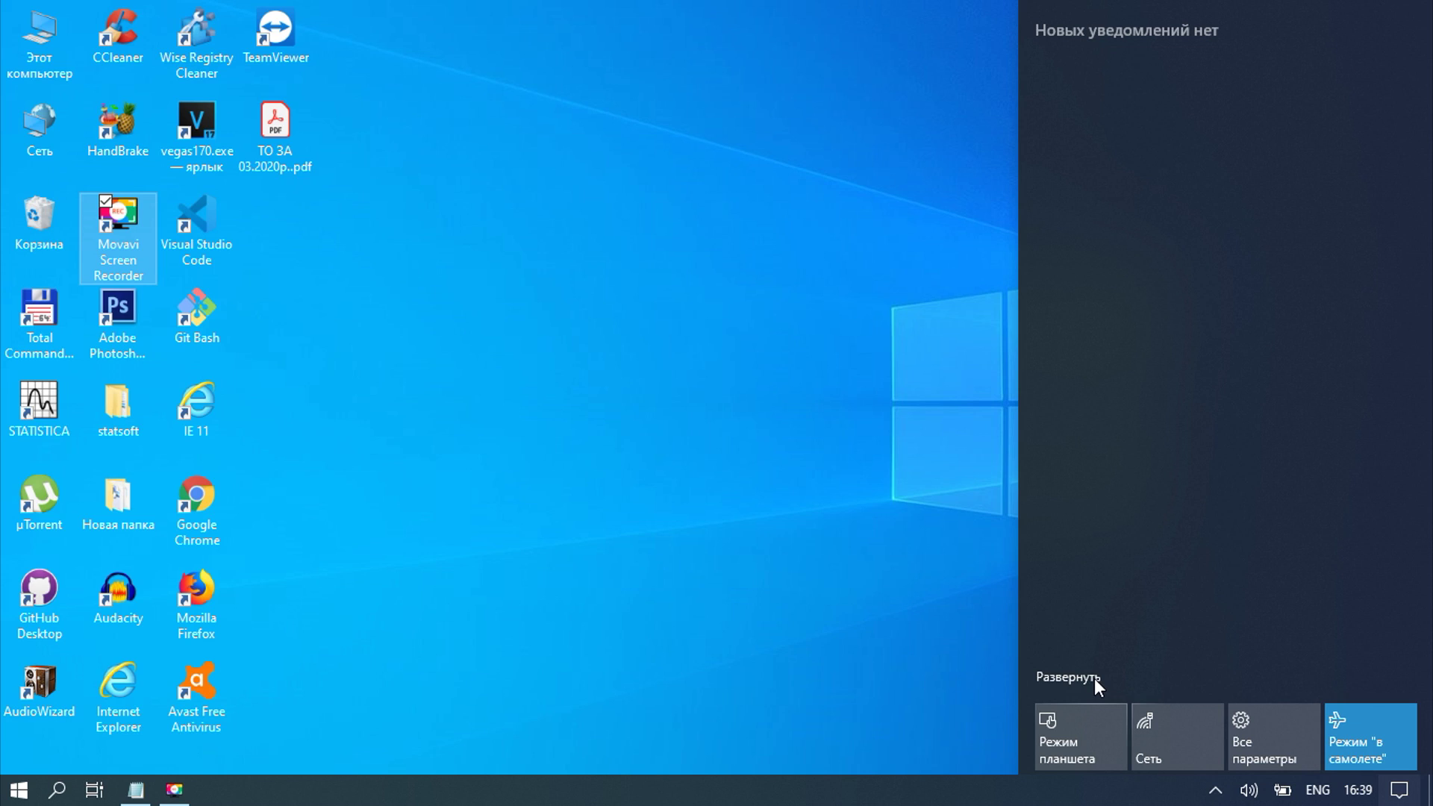
pyautogui.click(1072, 675)
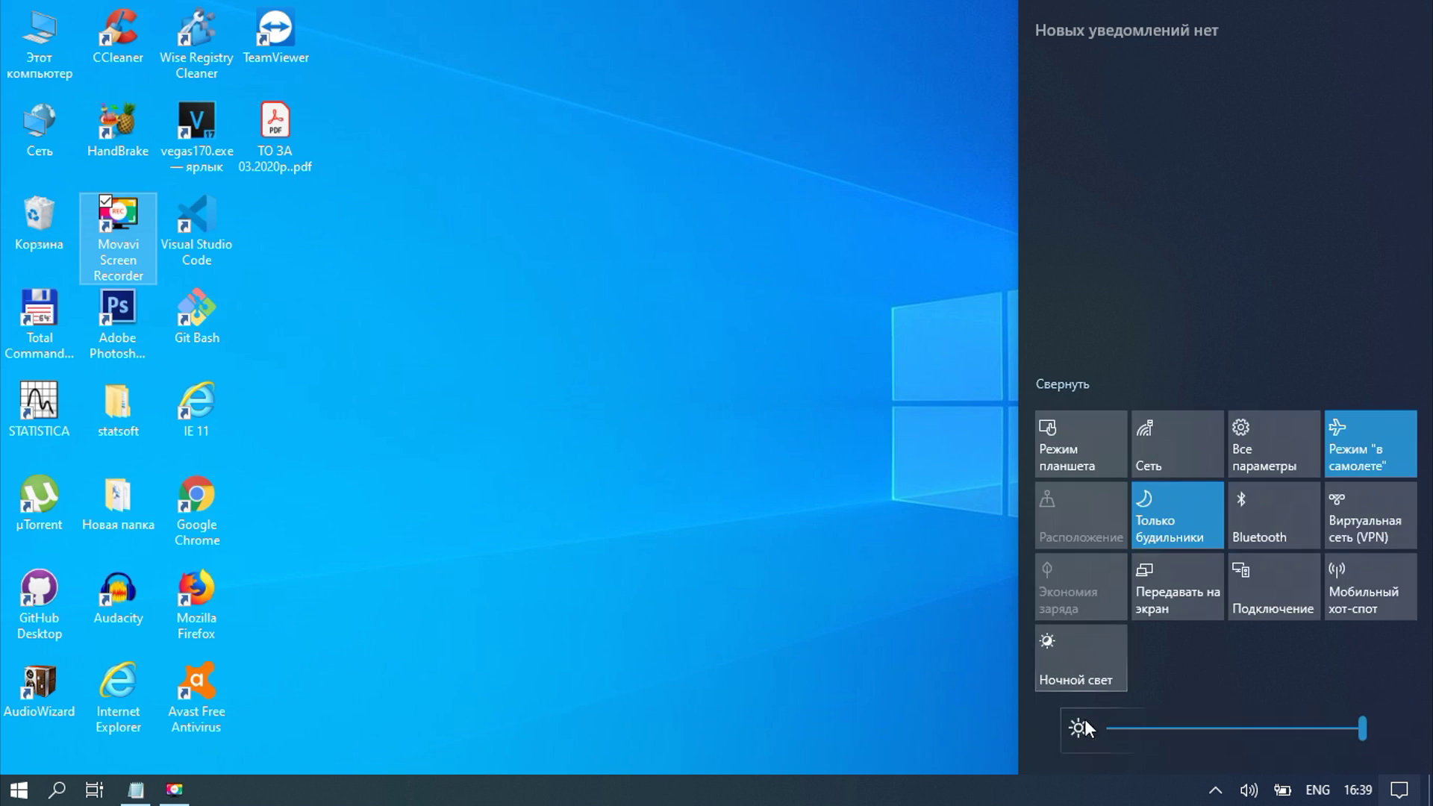
pyautogui.moveTo(1362, 732); pyautogui.dragTo(1278, 722)
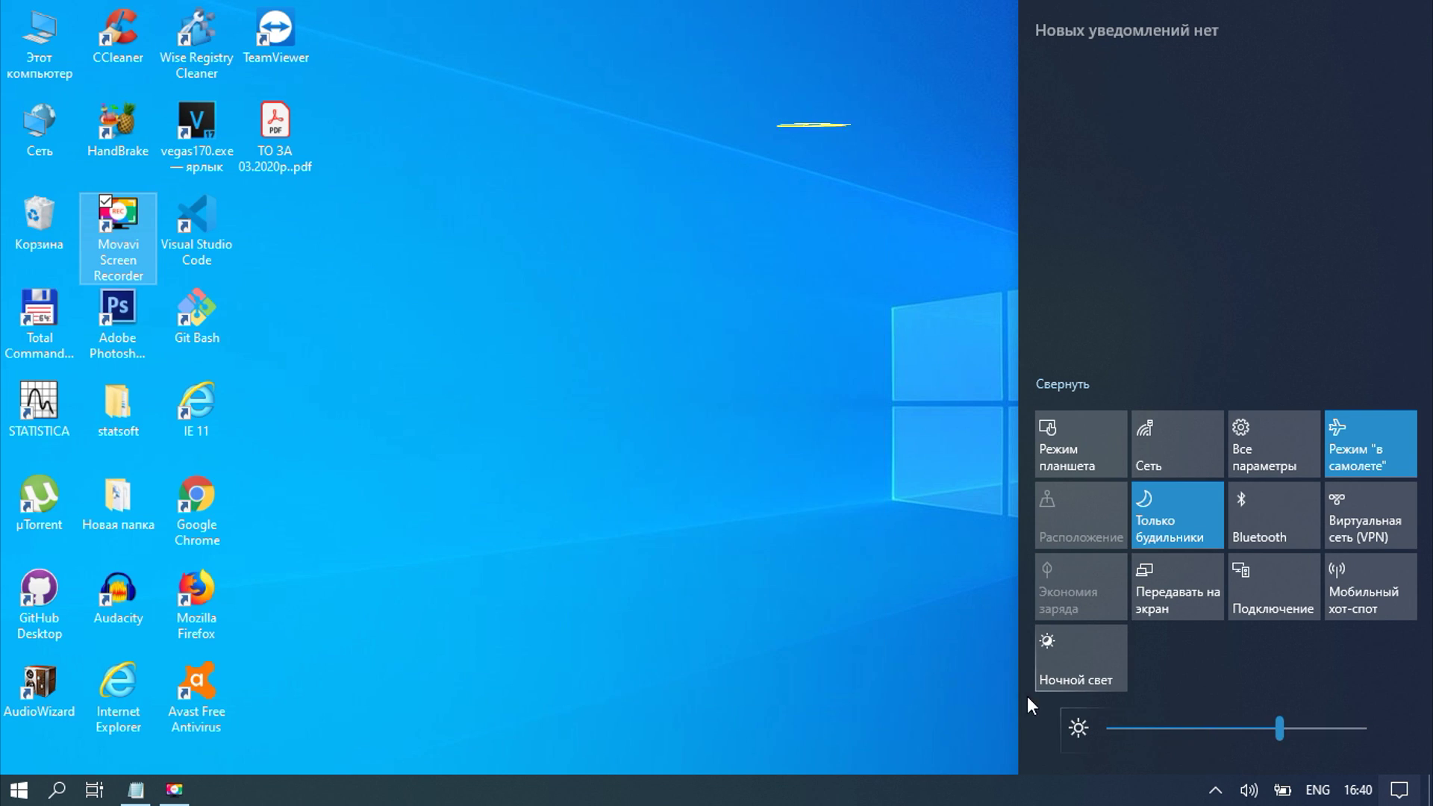
pyautogui.click(937, 664)
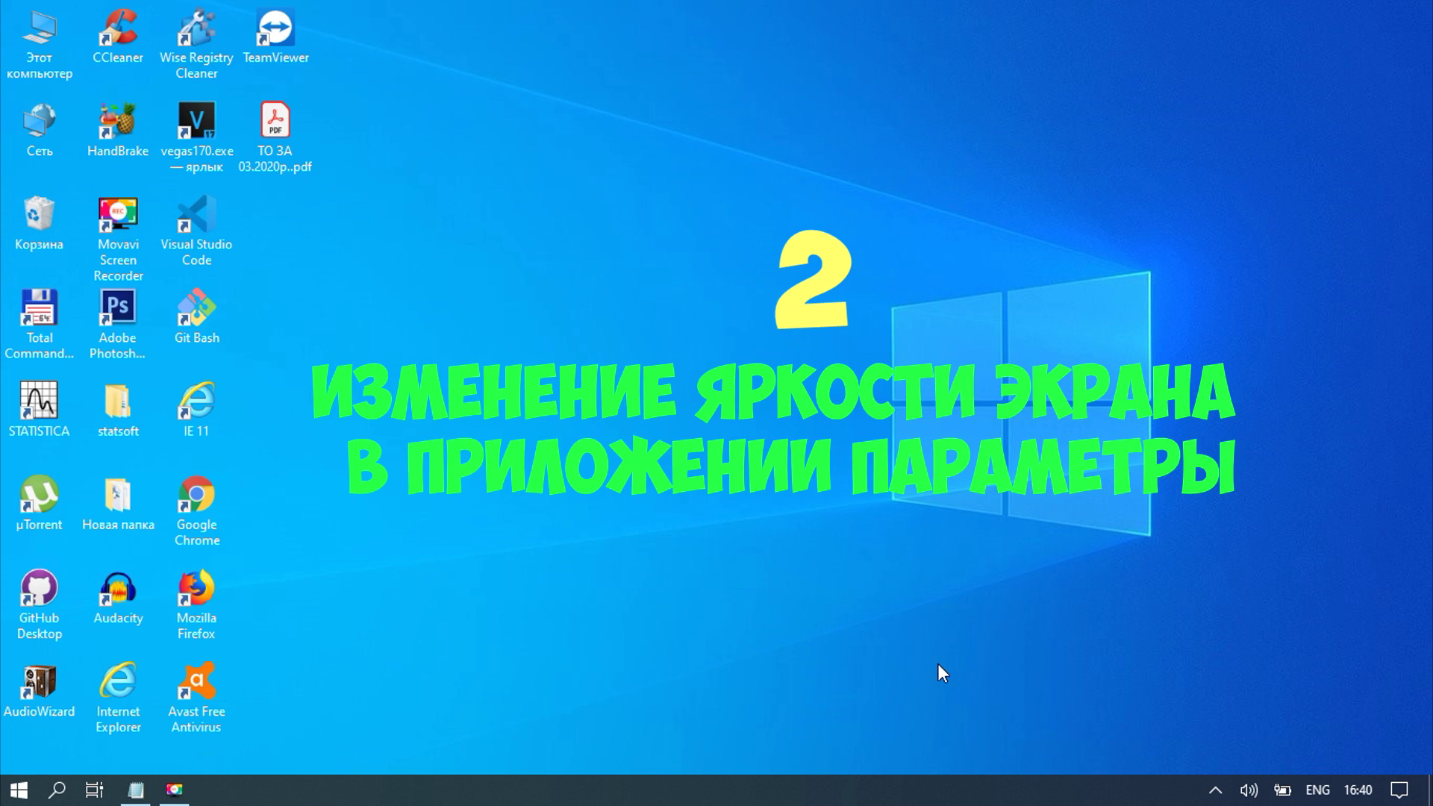
# Open the display page of Windows Settings and raise the built-in display brightness to about 90%
pyautogui.click(17, 794)
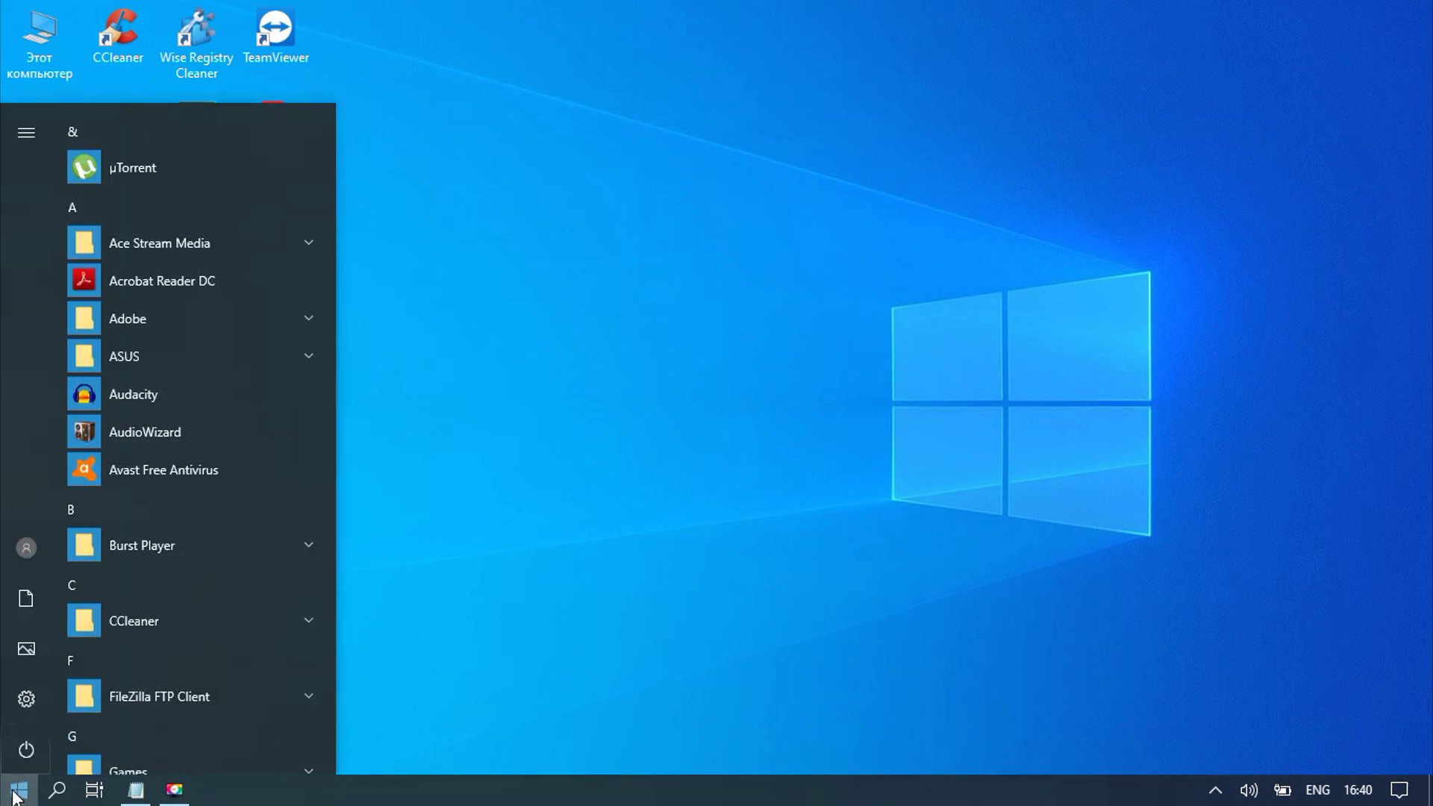
pyautogui.click(29, 698)
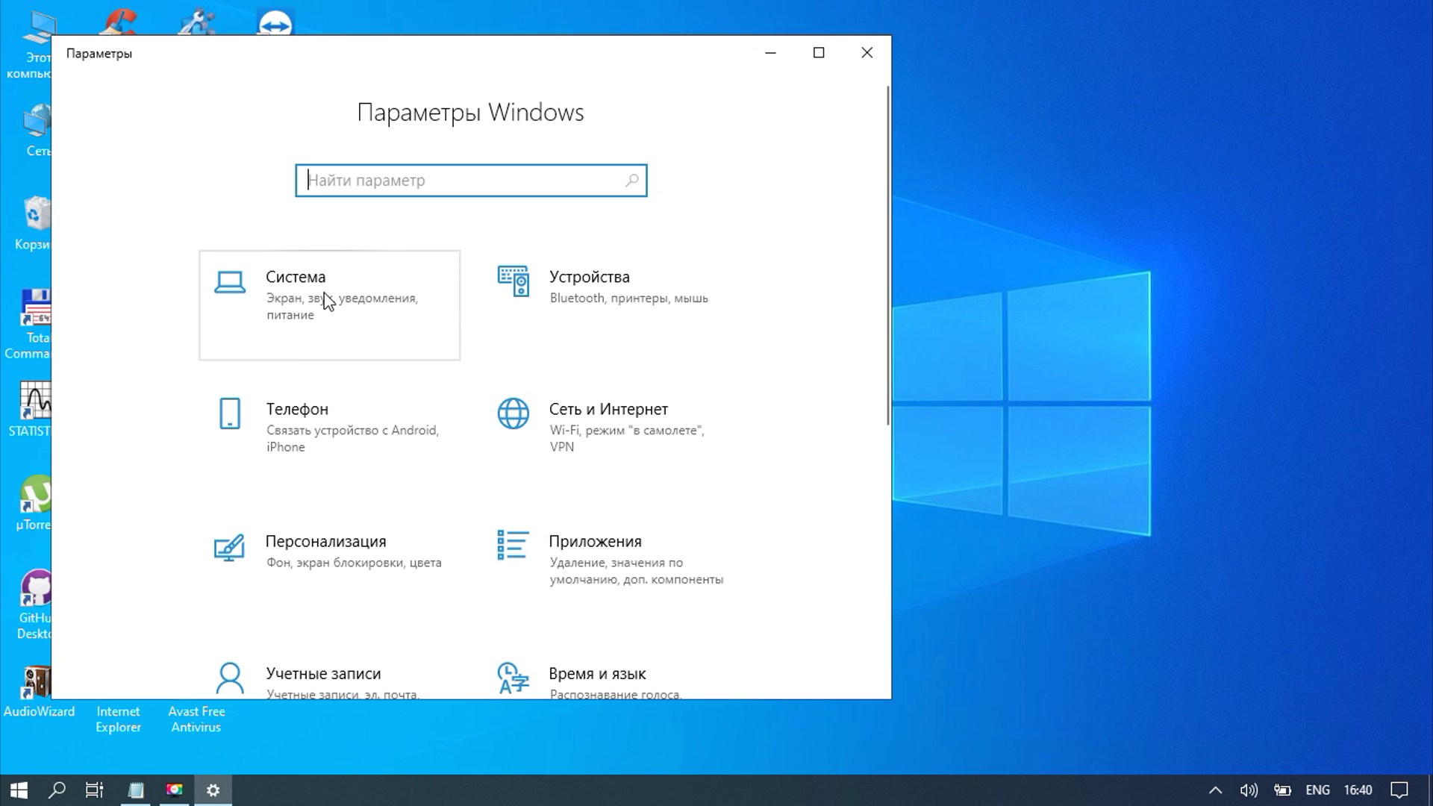
pyautogui.click(326, 297)
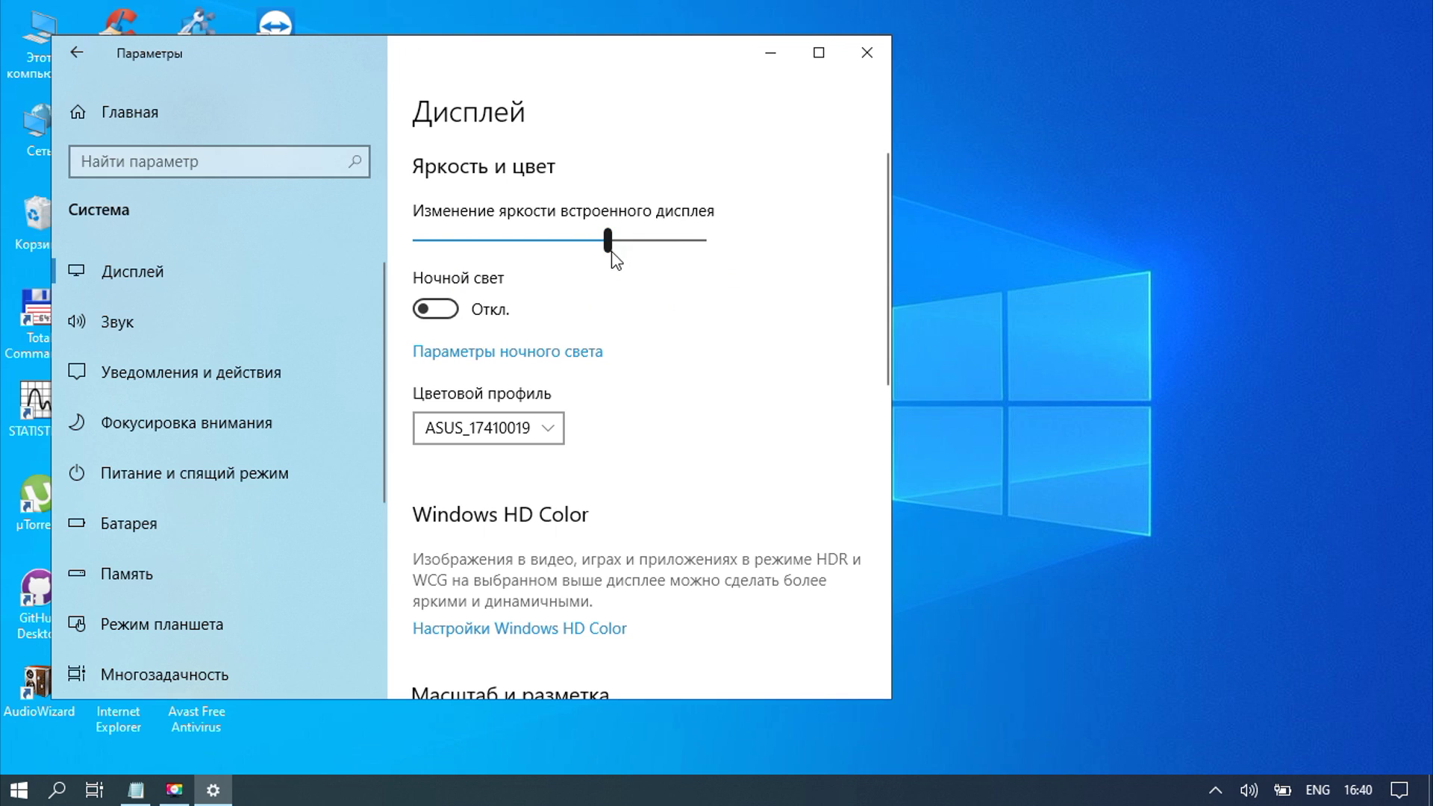
pyautogui.moveTo(613, 257); pyautogui.dragTo(678, 248)
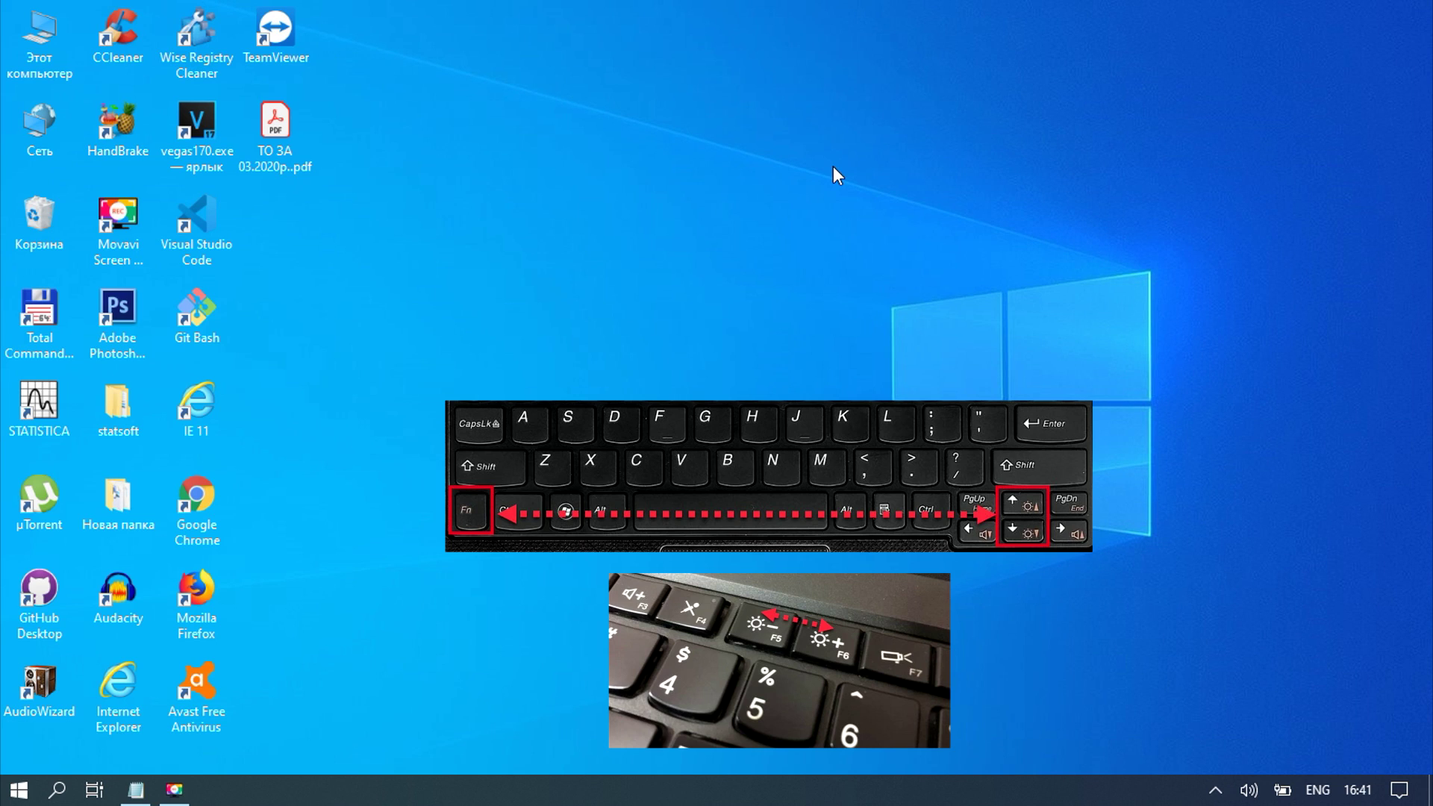
# Raise the screen brightness to its maximum using the laptop's hardware brightness control
pyautogui.press('XF86MonBrightnessUp')
pyautogui.press('XF86MonBrightnessUp')
pyautogui.press('XF86MonBrightnessUp')
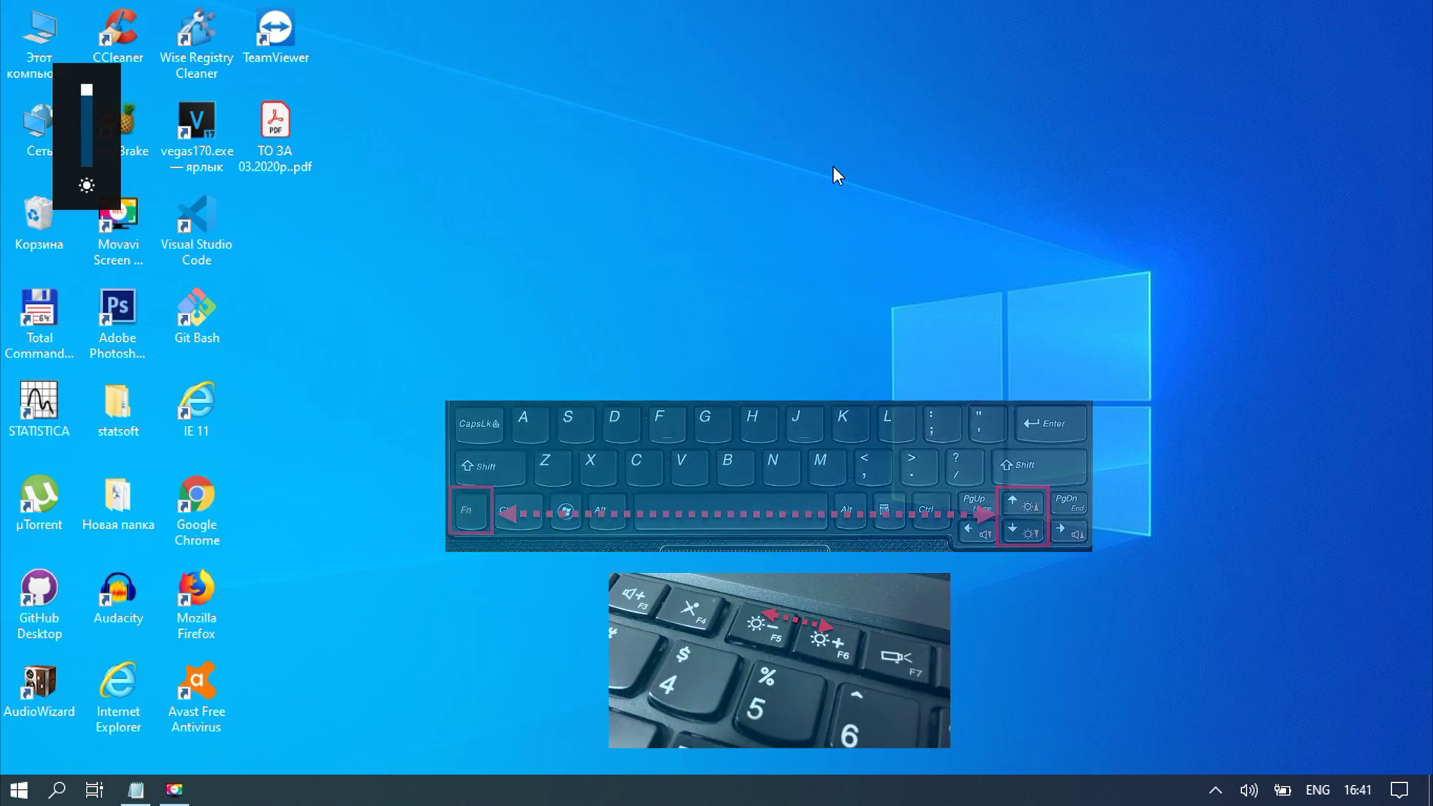
# Lower the screen brightness by six steps using the laptop's hardware brightness control
pyautogui.press('XF86MonBrightnessDown')
pyautogui.press('XF86MonBrightnessDown')
pyautogui.press('XF86MonBrightnessDown')
pyautogui.press('XF86MonBrightnessDown')
pyautogui.press('XF86MonBrightnessDown')
pyautogui.press('XF86MonBrightnessDown')
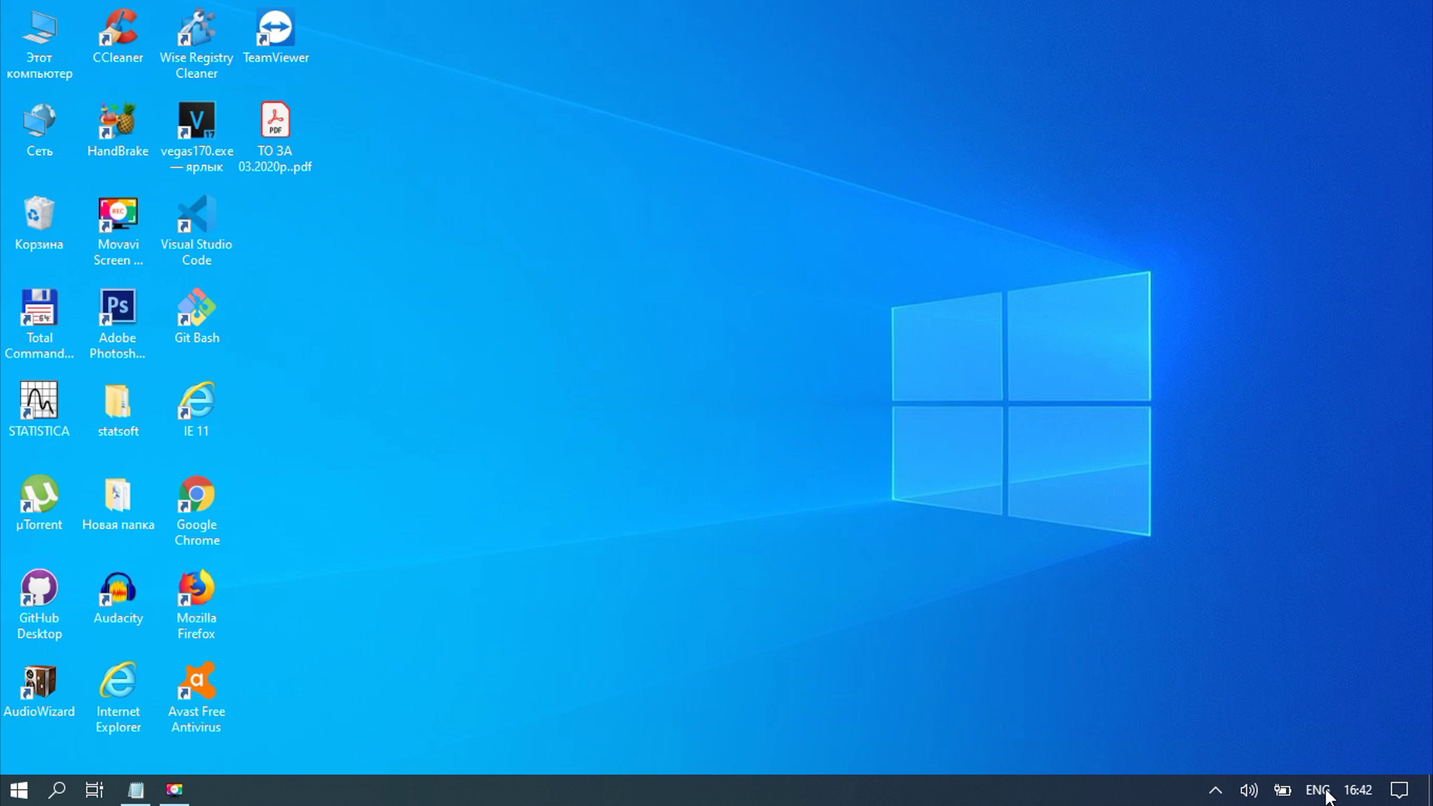
# Open the battery settings and set the charge threshold for automatically enabling battery saver to 100%
pyautogui.moveTo(1282, 797)
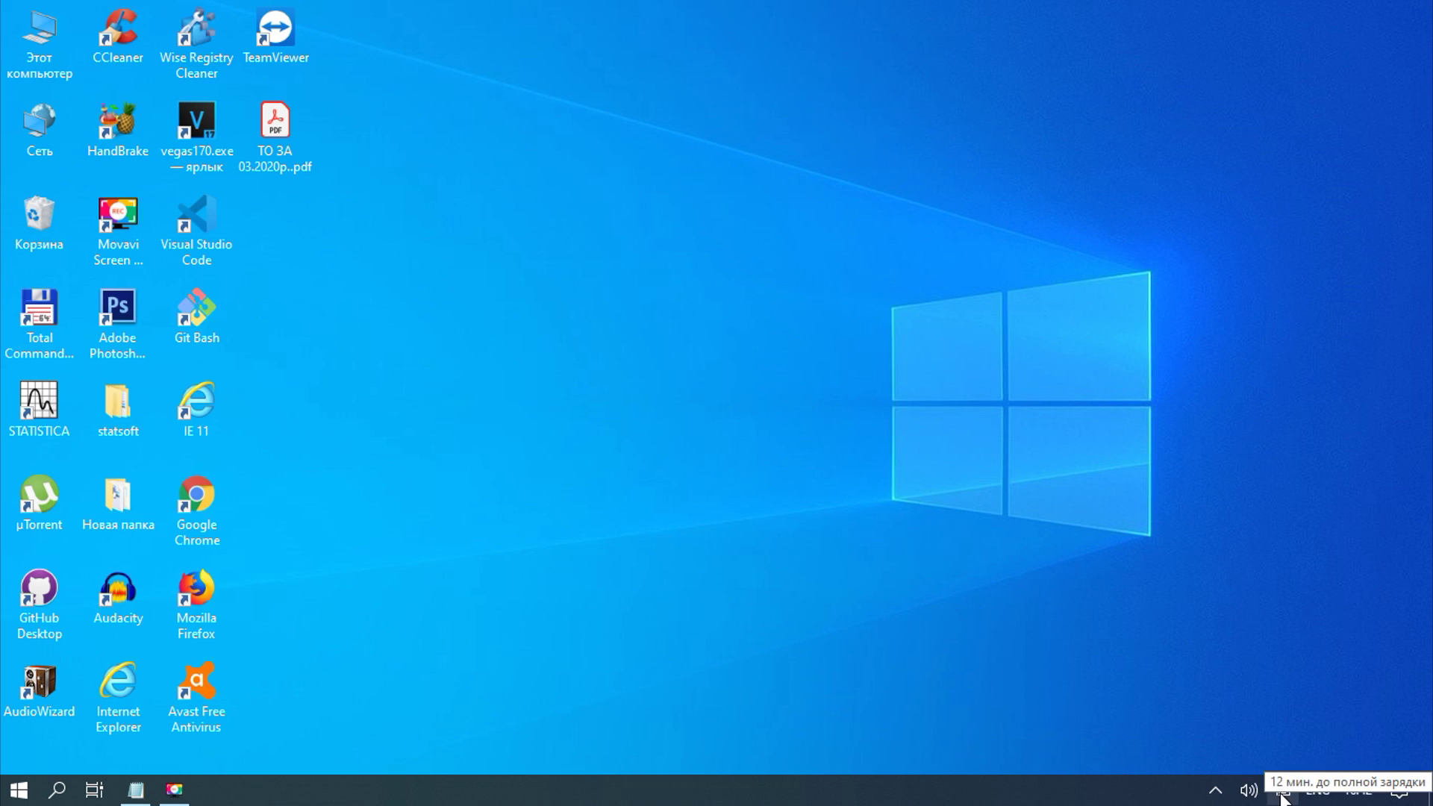
pyautogui.click(1282, 795)
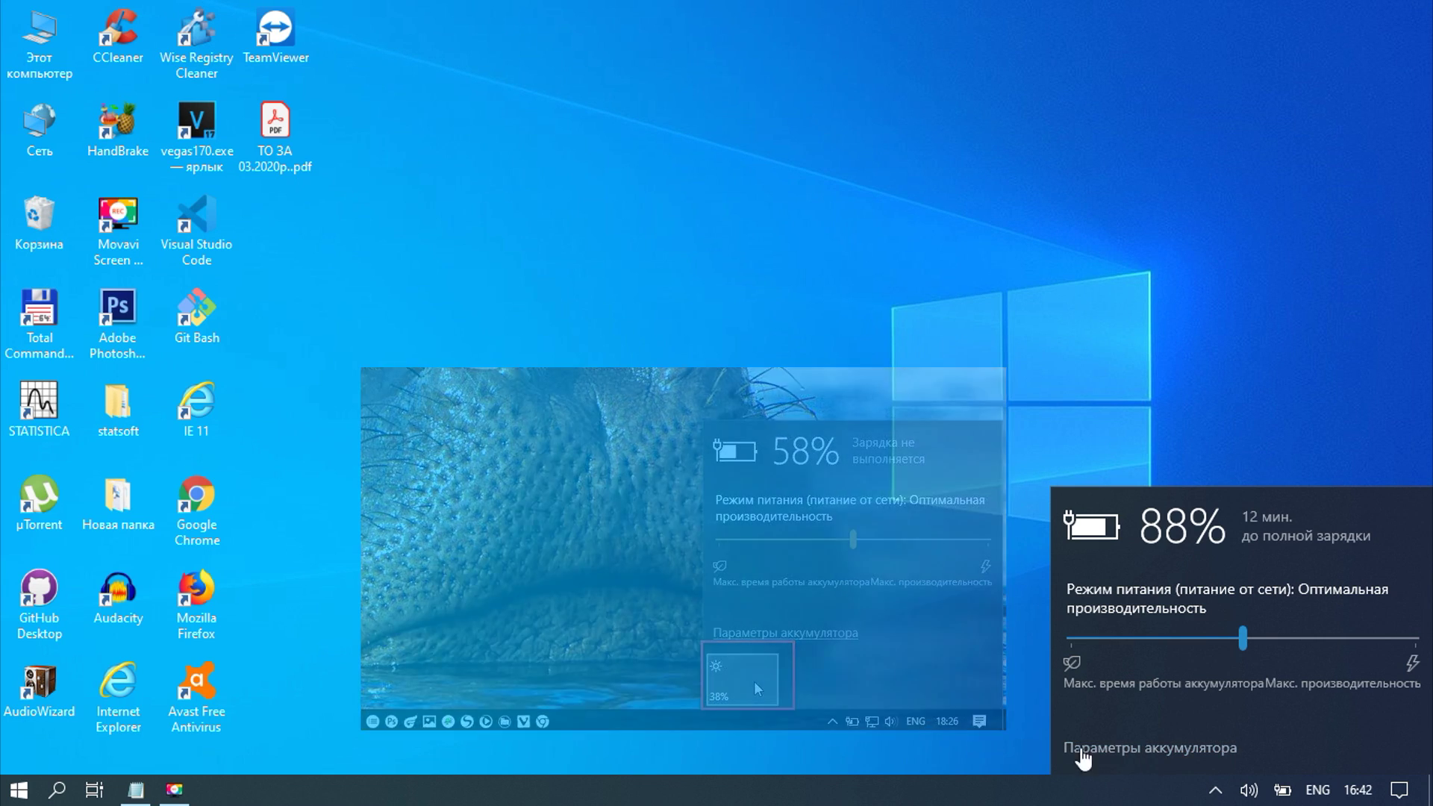
pyautogui.click(1169, 748)
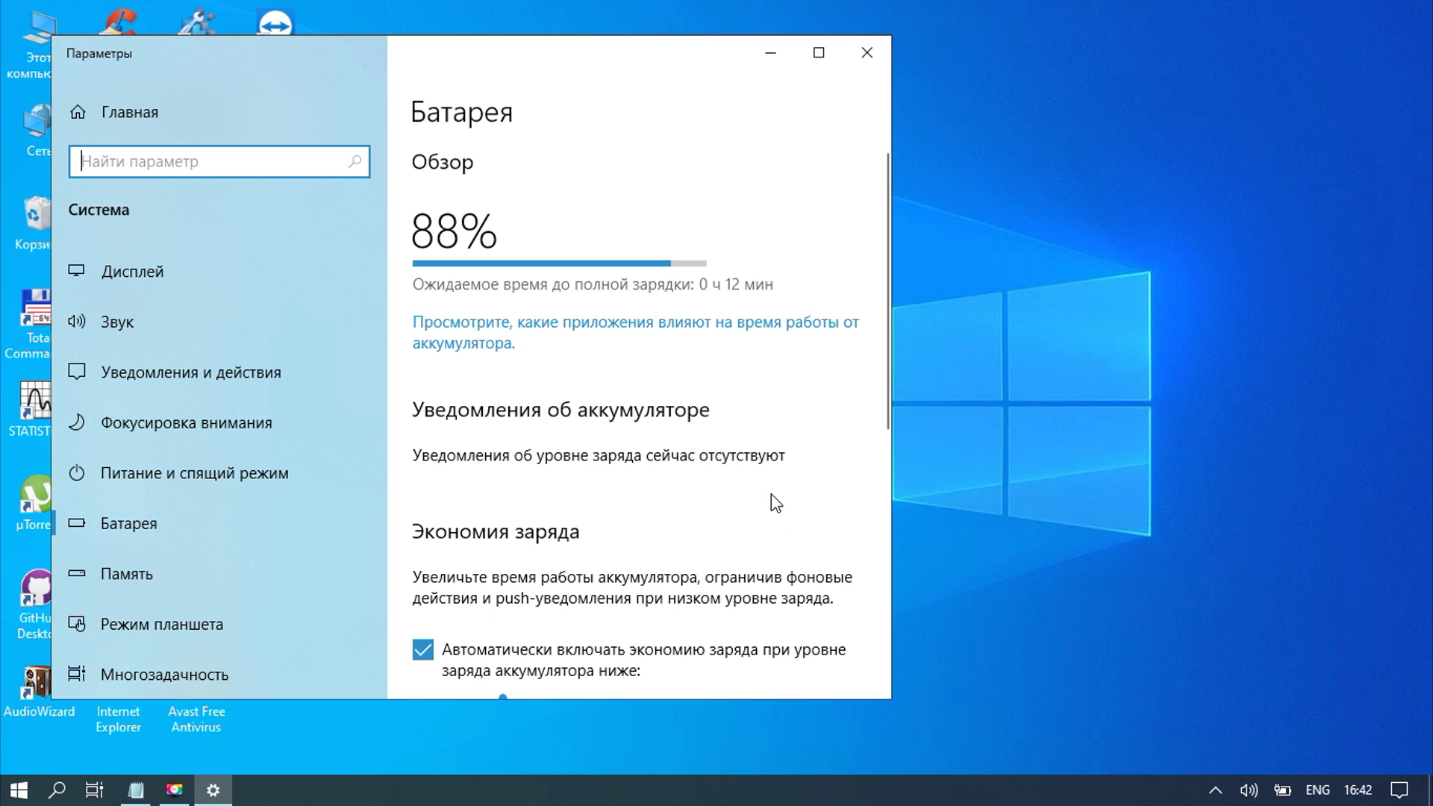
pyautogui.scroll(-4, 772, 494)
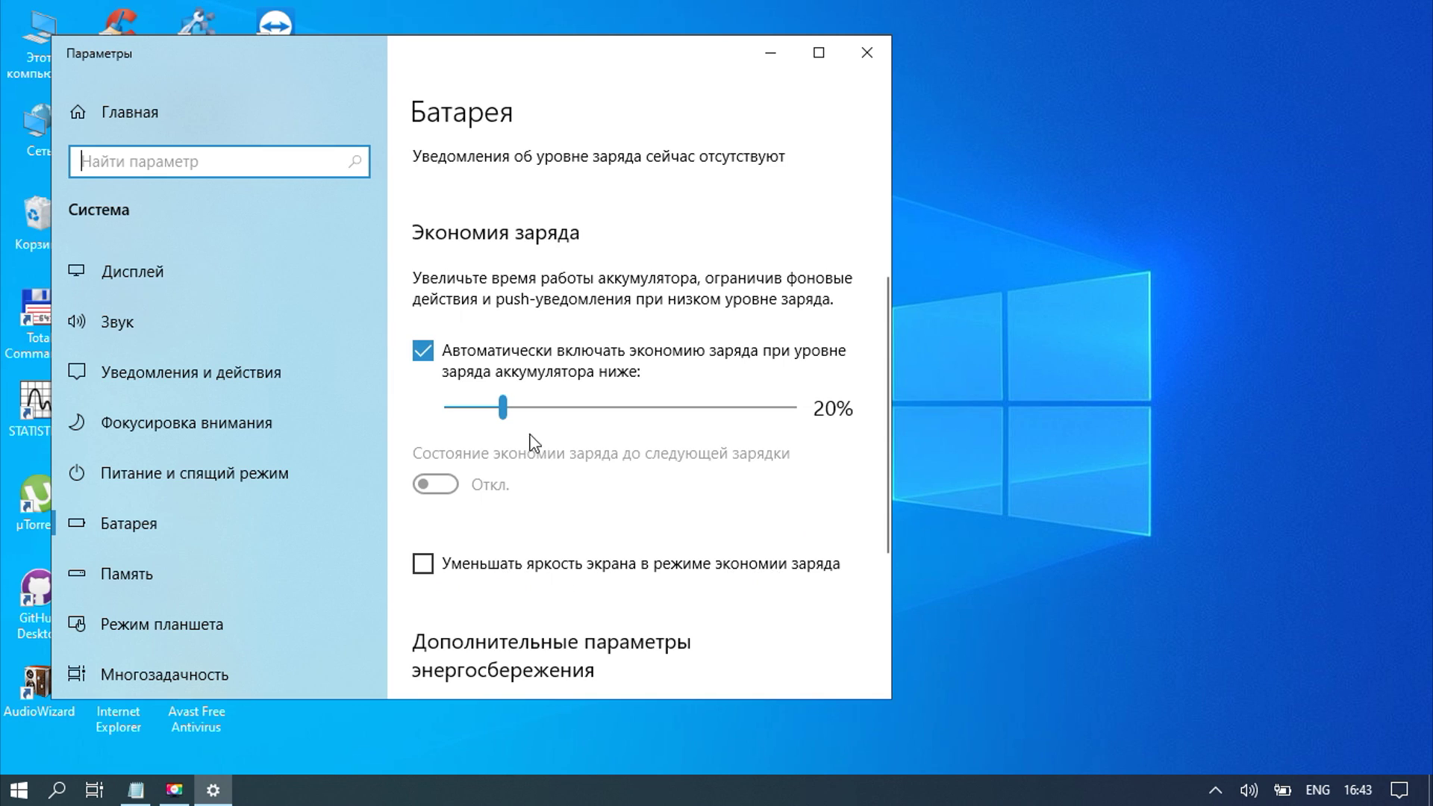
pyautogui.moveTo(502, 407); pyautogui.dragTo(849, 422)
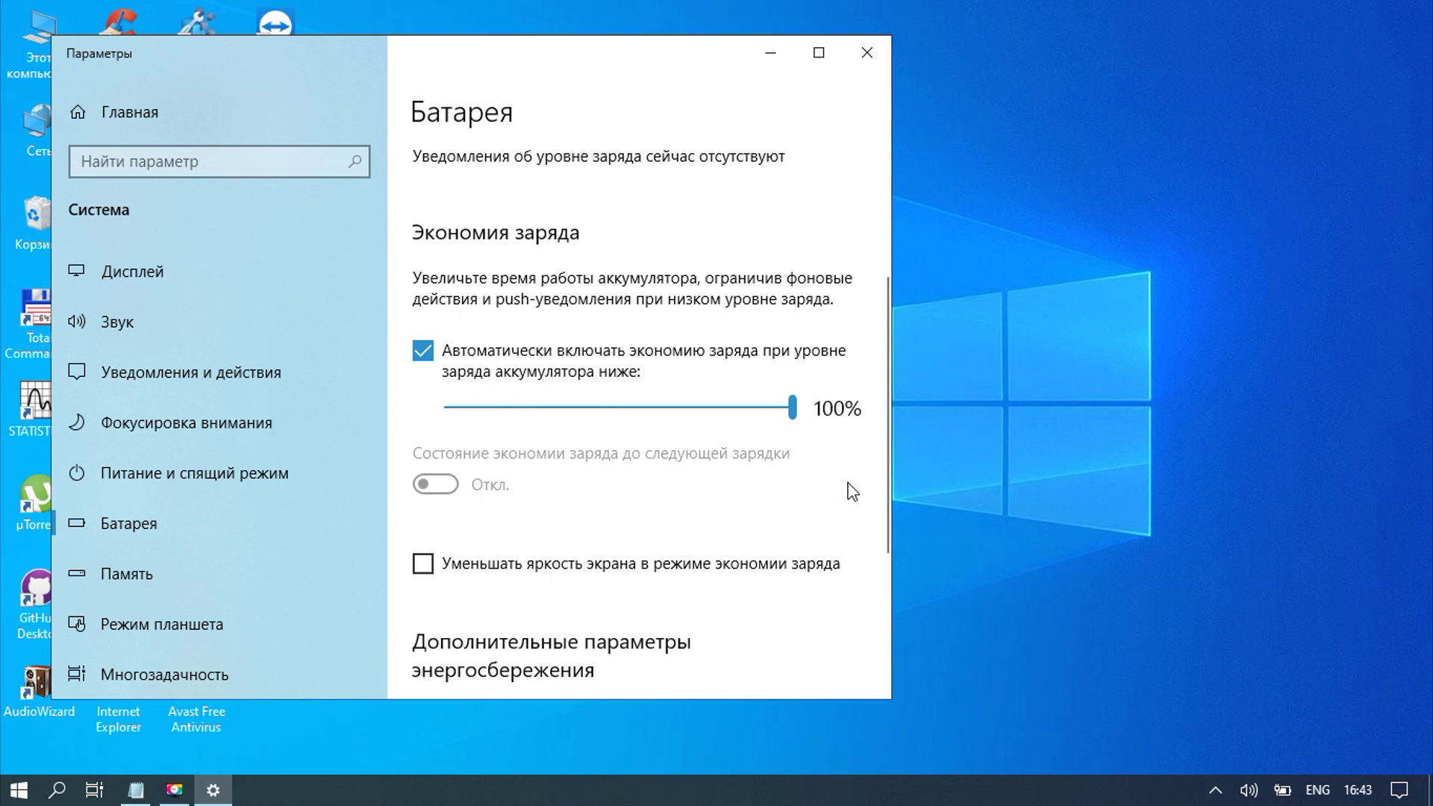
# Enable reduced screen brightness in battery saver mode and set the automatic battery saver threshold to 40%
pyautogui.click(430, 566)
pyautogui.moveTo(791, 408); pyautogui.dragTo(570, 427)
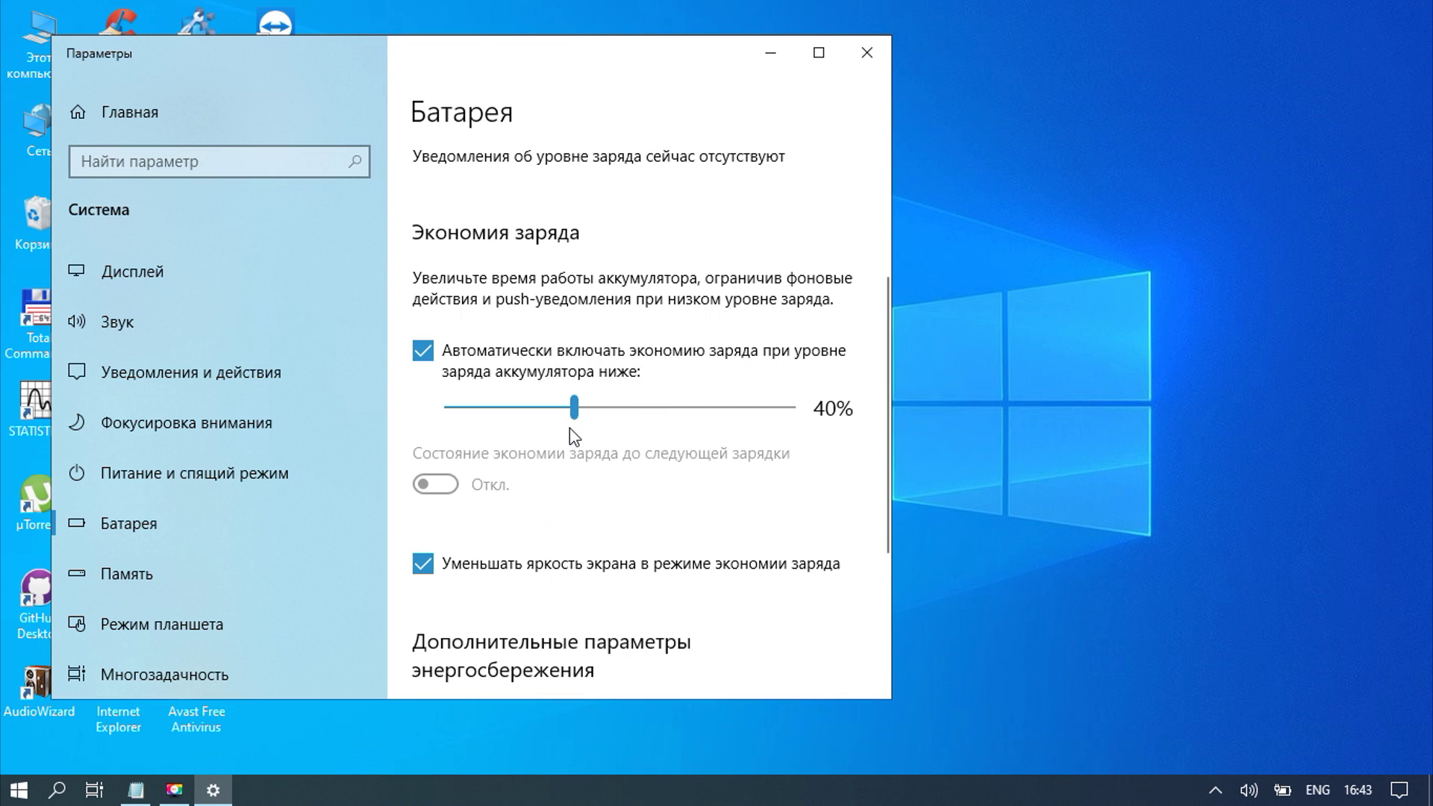
pyautogui.click(544, 565)
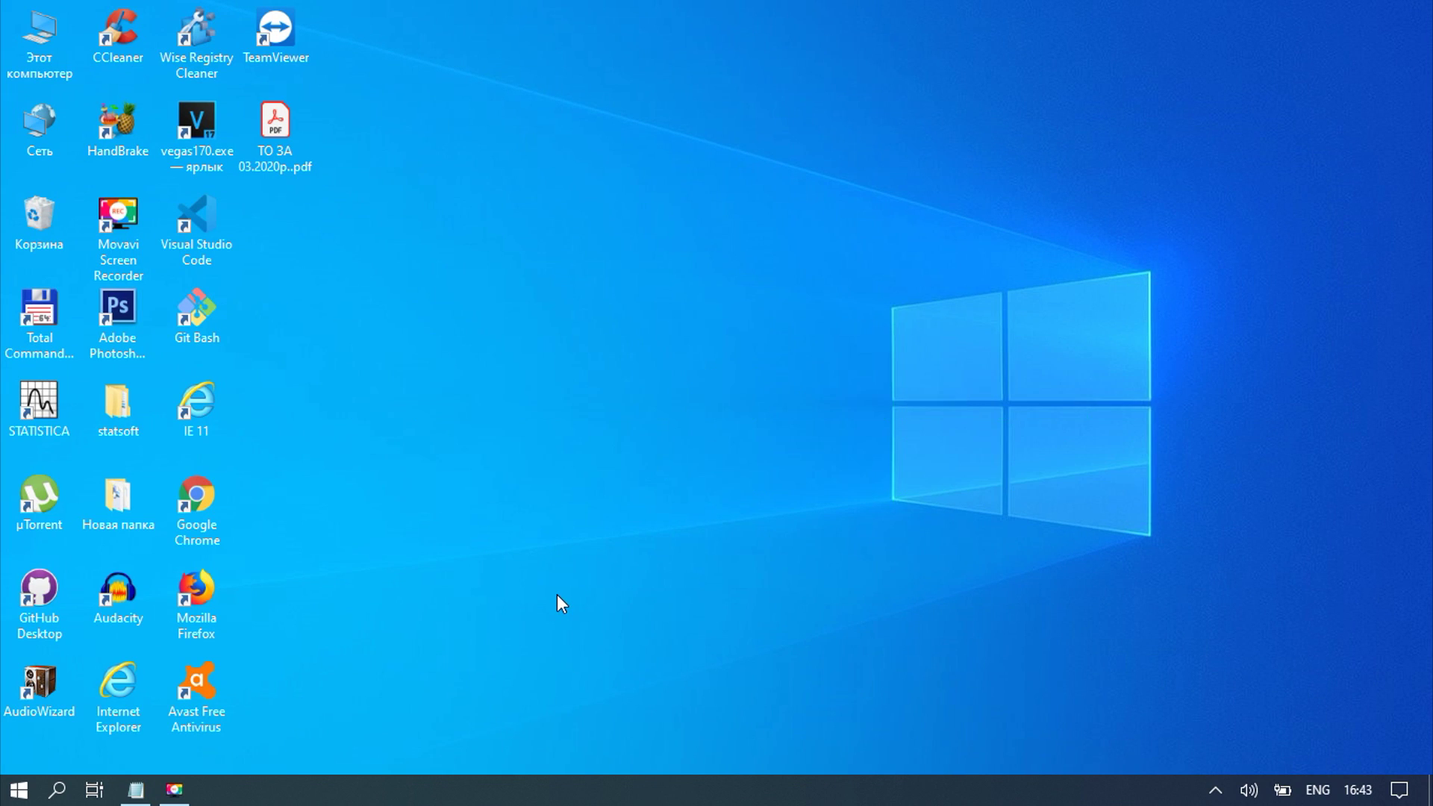
# Search Windows for "панель", open the Control Panel and go to its power options (Электропитание)
pyautogui.rightClick(19, 790)
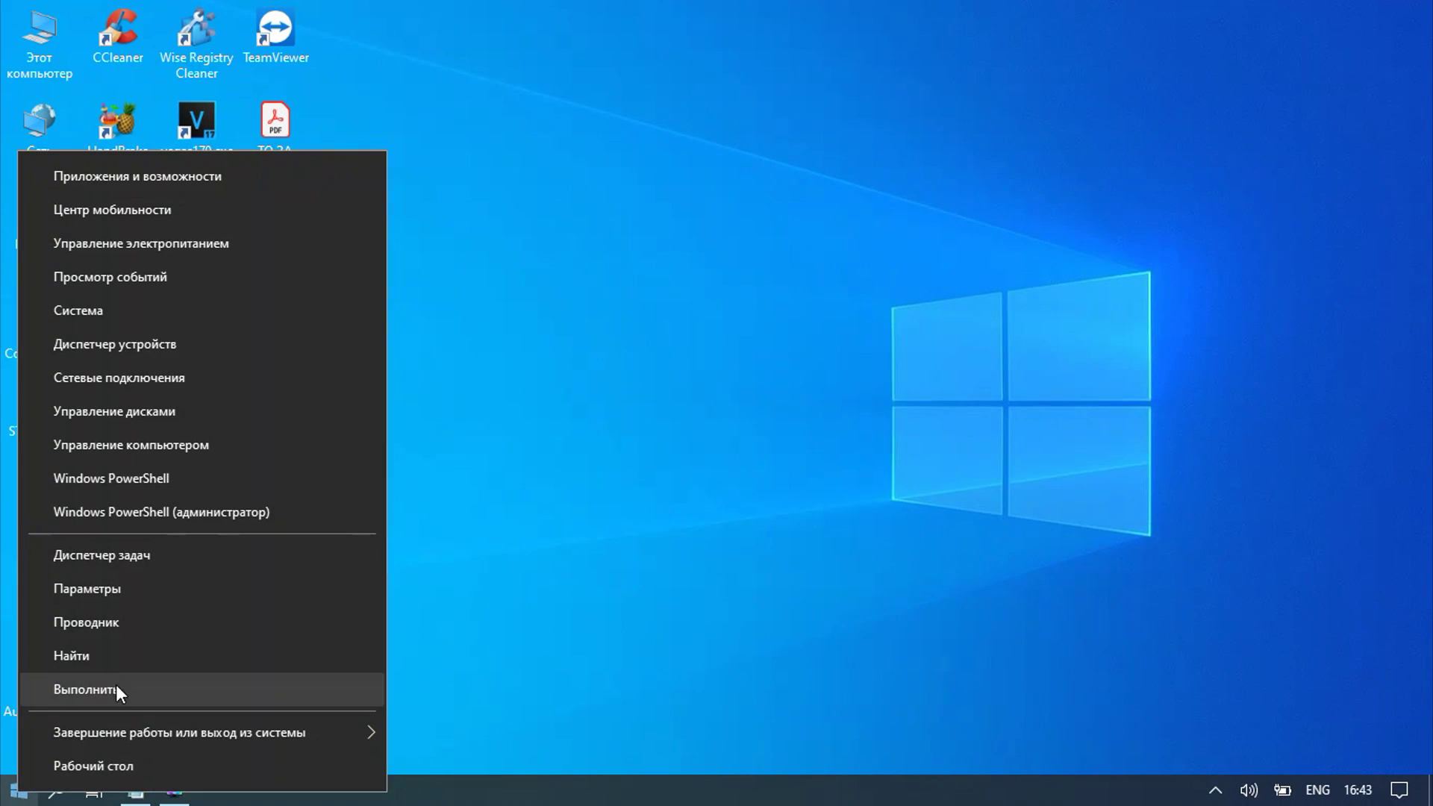
pyautogui.click(111, 665)
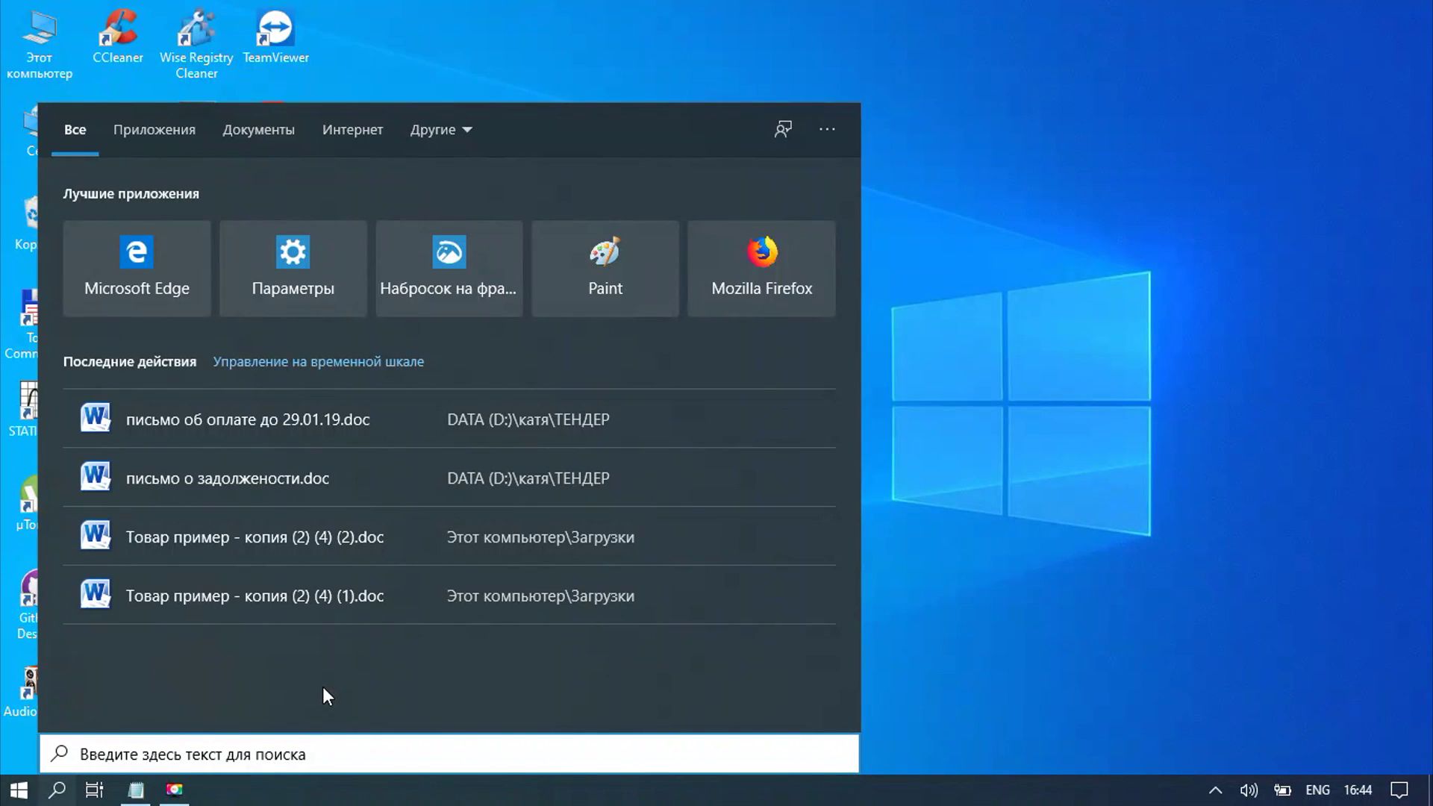
pyautogui.hotkey('alt', 'shift')
pyautogui.hotkey('alt', 'shift')
pyautogui.write('панель')
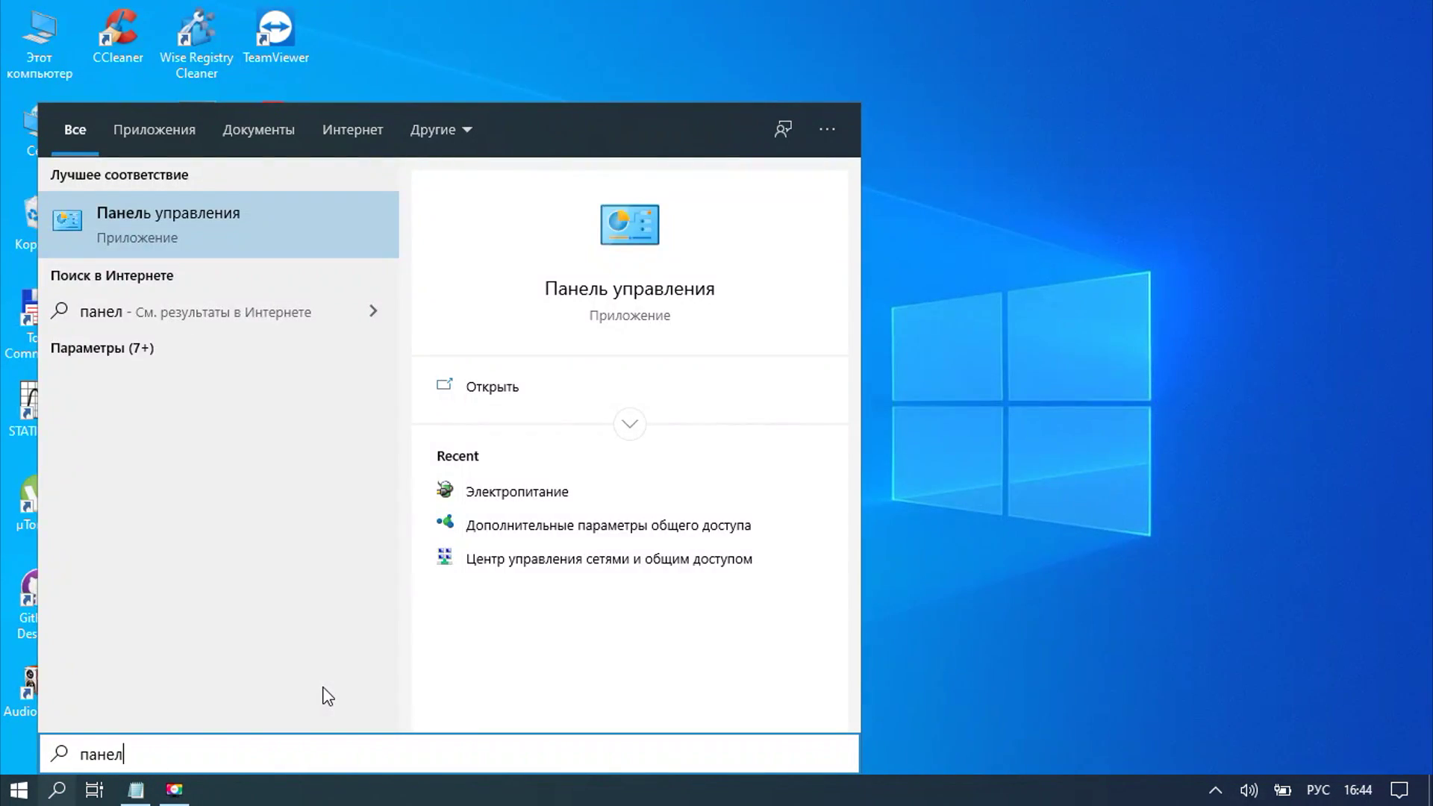
pyautogui.click(267, 222)
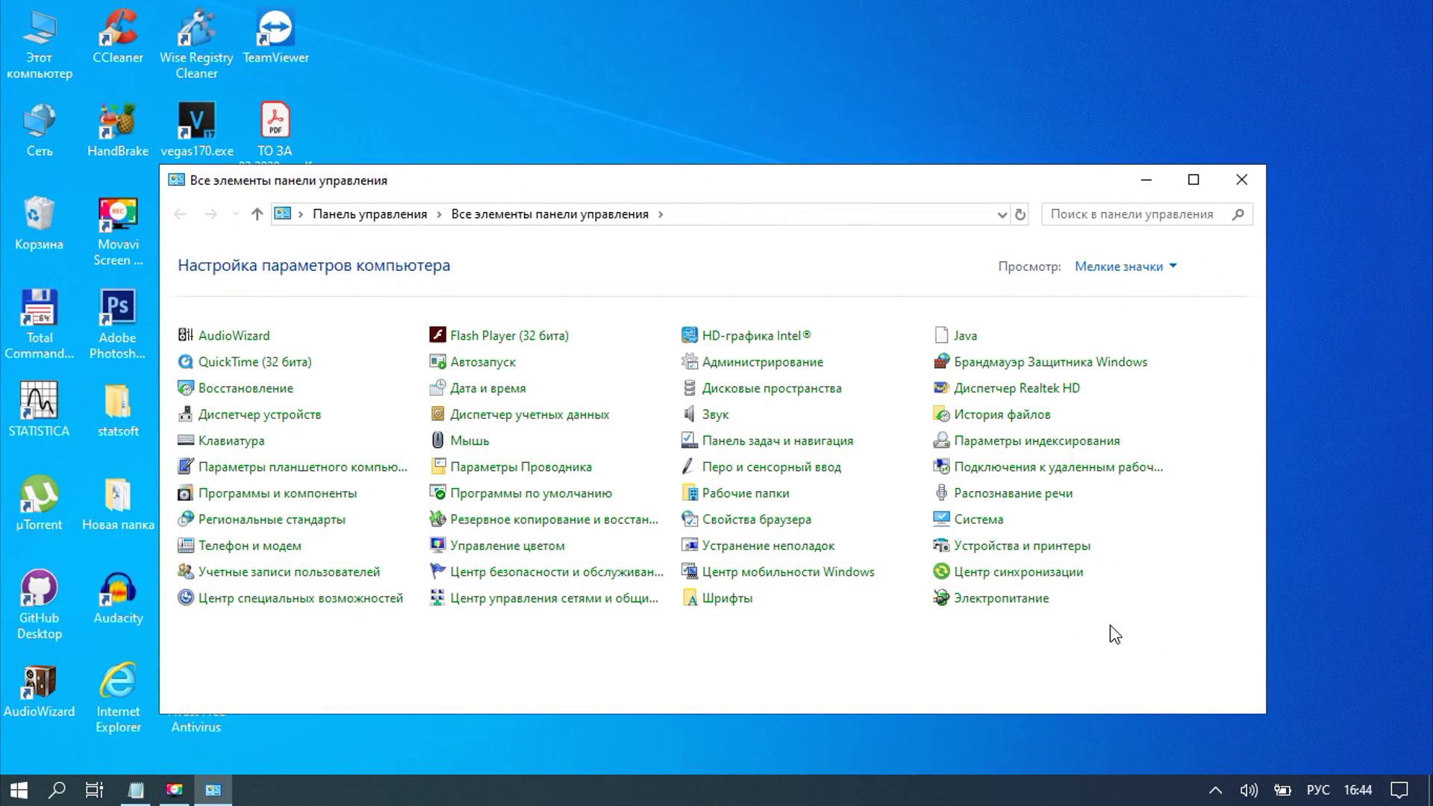
pyautogui.click(993, 600)
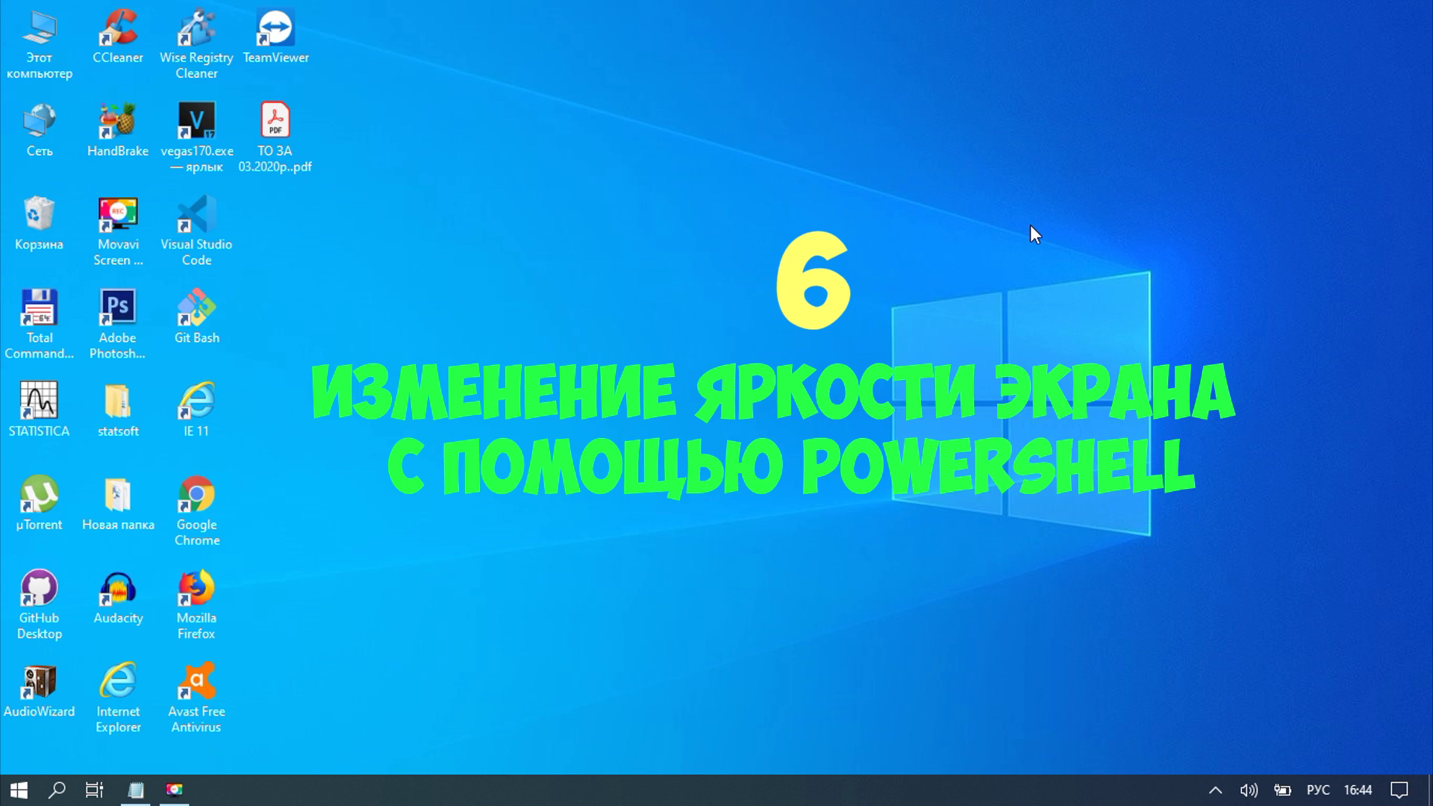
# Launch Windows PowerShell as administrator, allow it to make changes, and move its window toward the middle of the desktop
pyautogui.rightClick(21, 790)
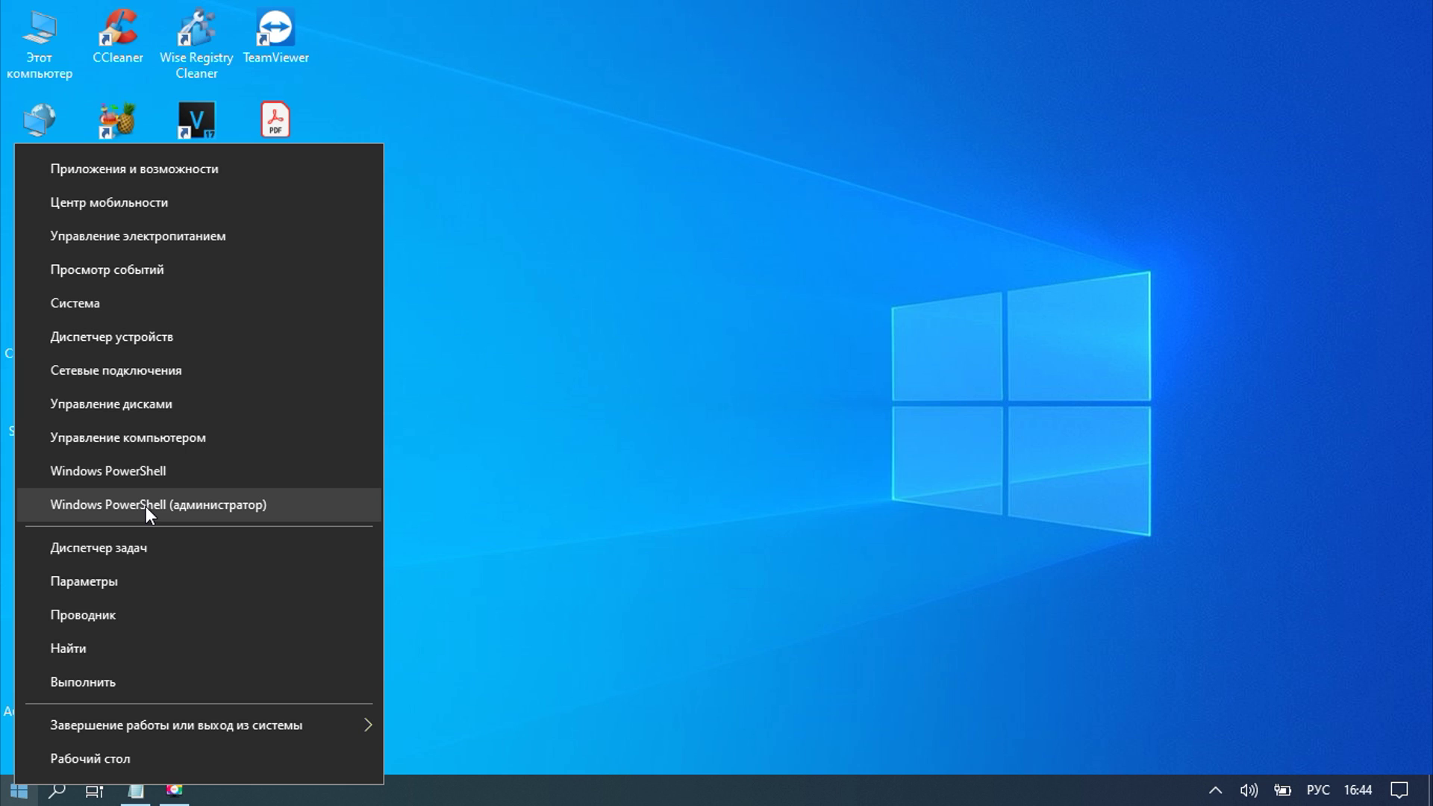
pyautogui.click(242, 503)
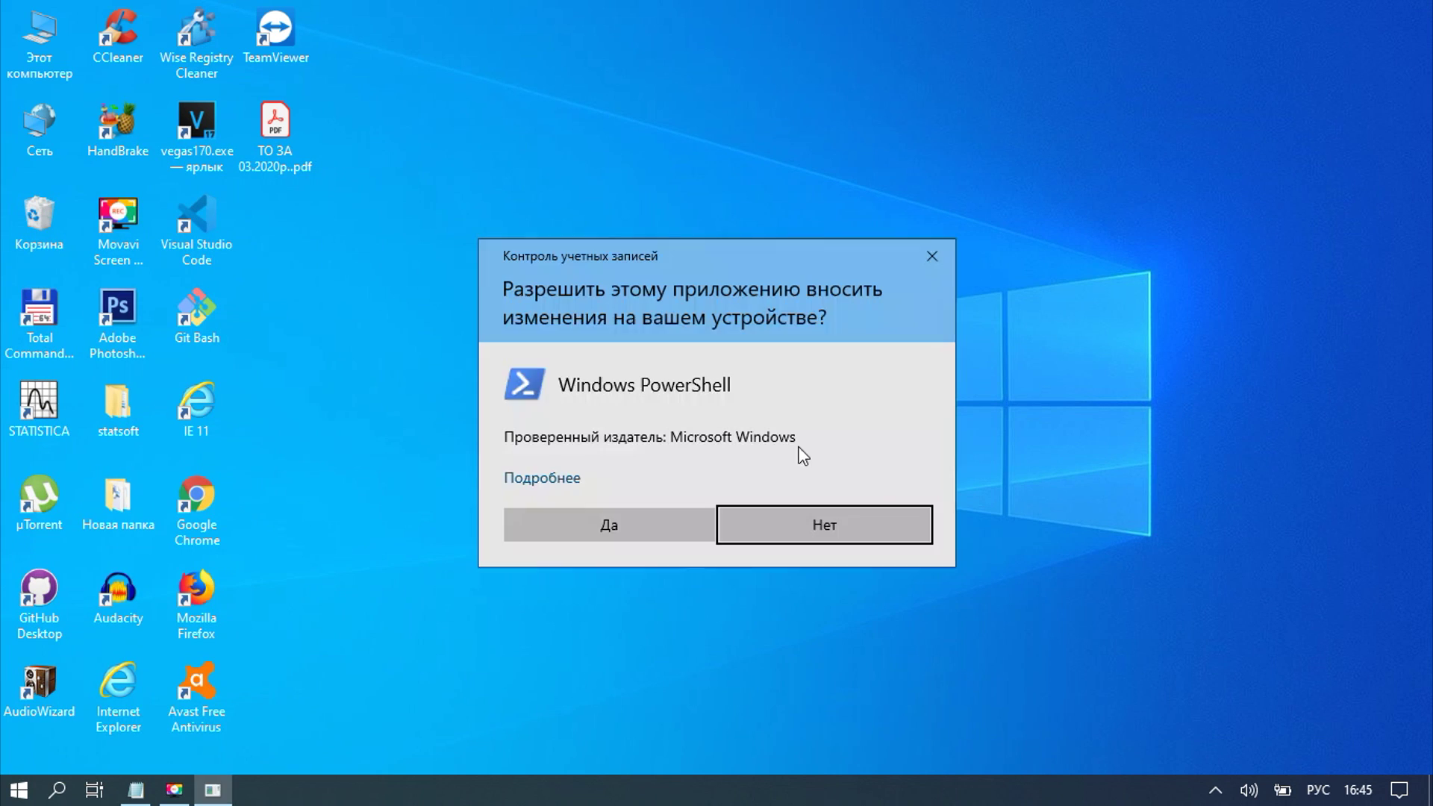
pyautogui.click(630, 531)
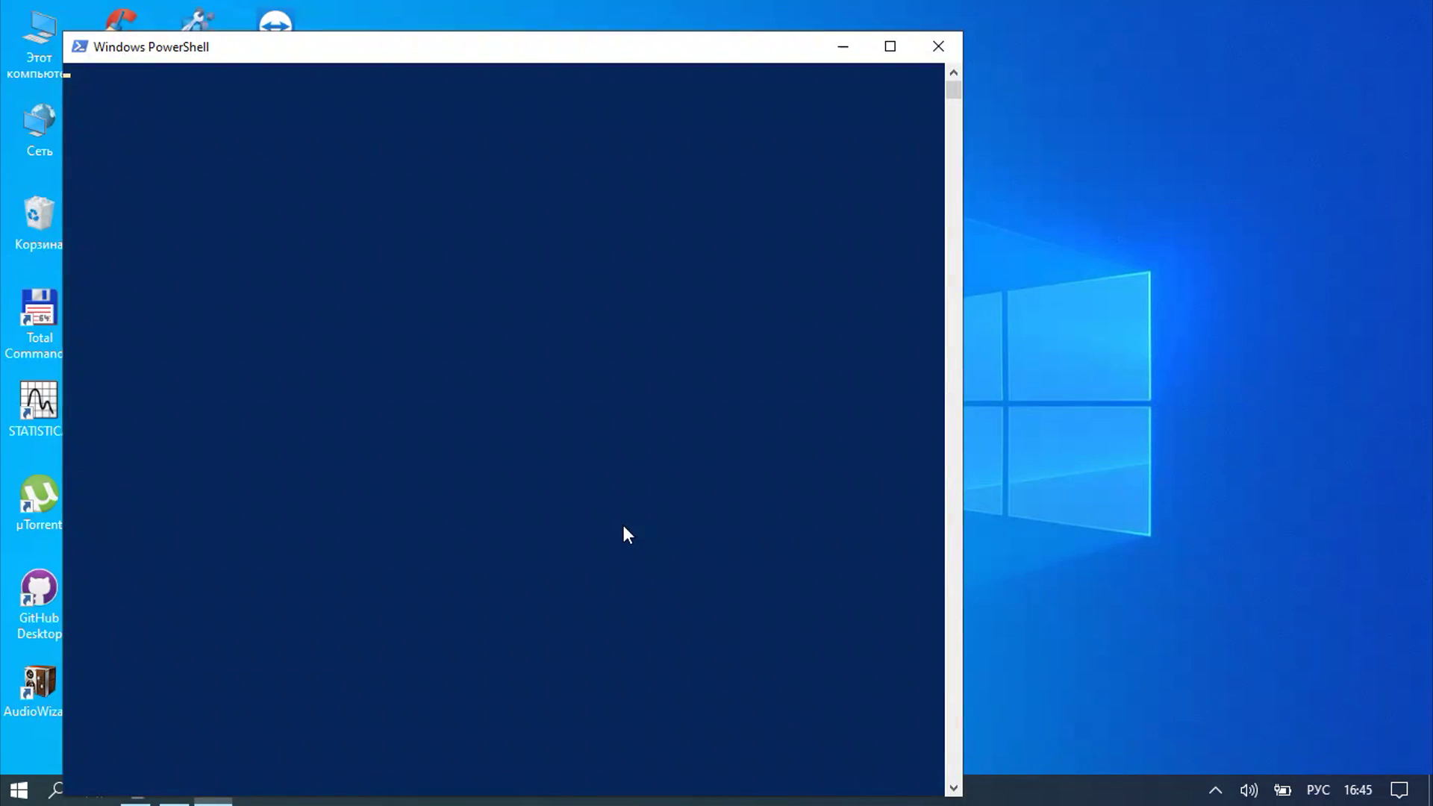
pyautogui.moveTo(627, 44); pyautogui.dragTo(793, 88)
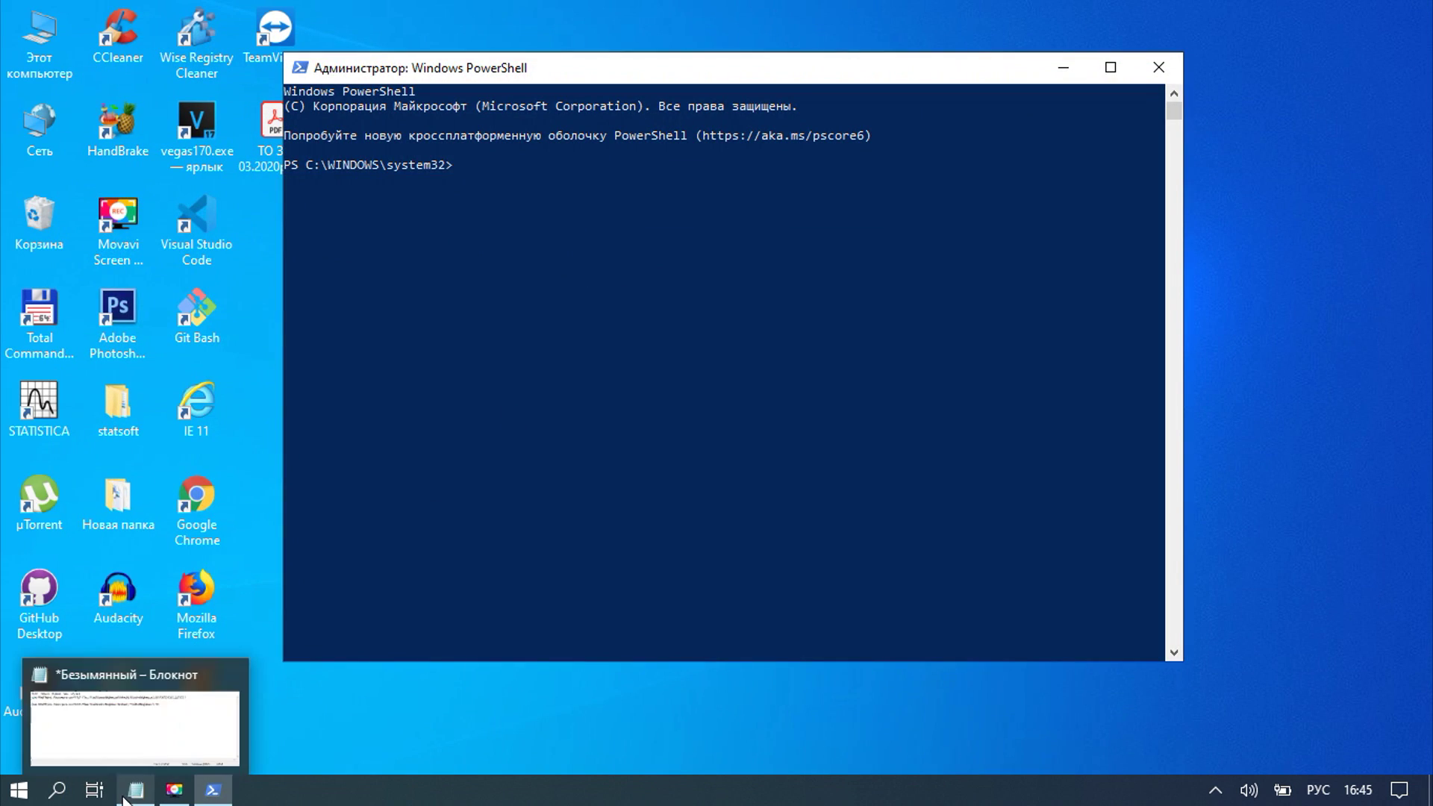
# Switch to the Notepad note, change the brightness value in the second WmiSetBrightness command to 20, and select that whole command
pyautogui.click(136, 793)
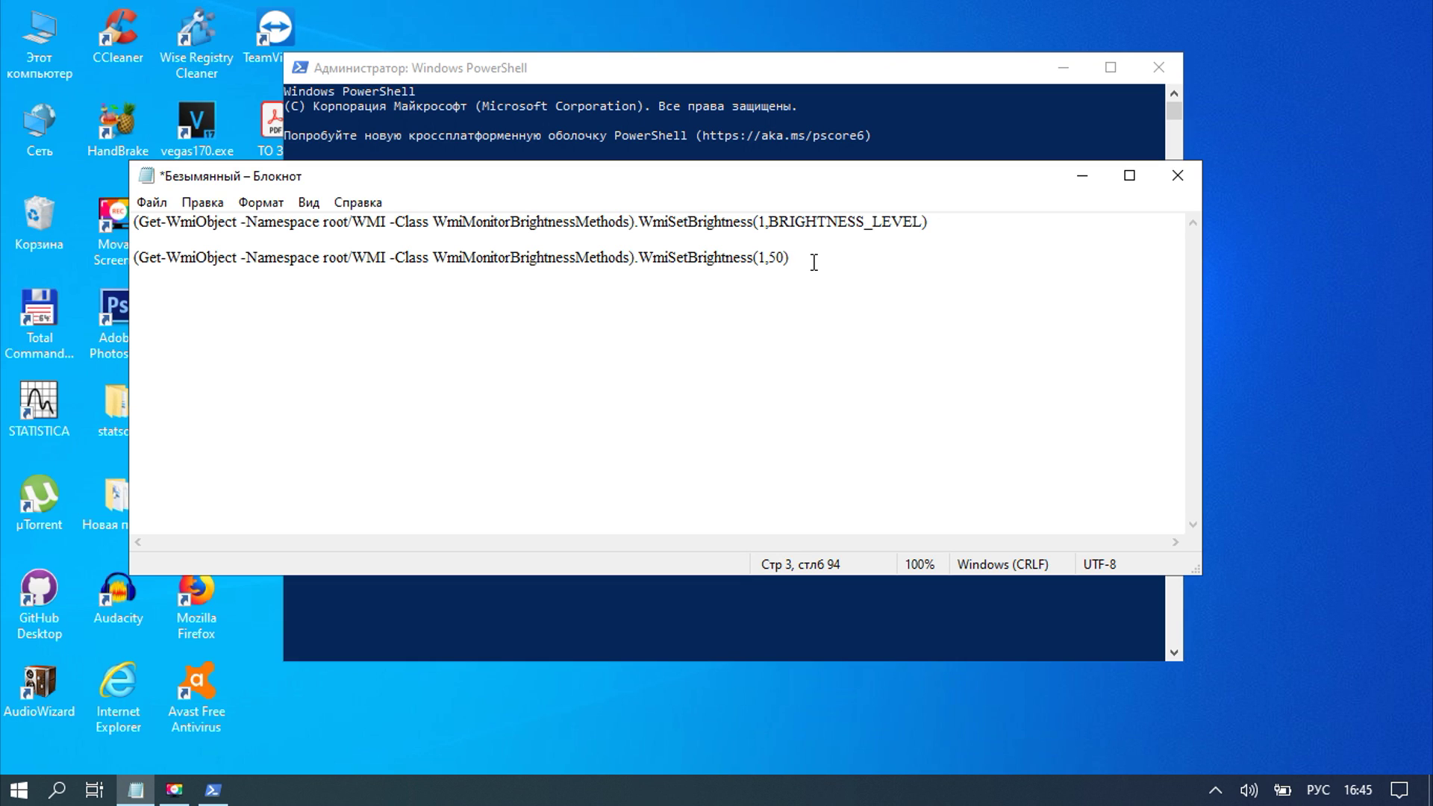
pyautogui.moveTo(772, 224); pyautogui.dragTo(912, 224)
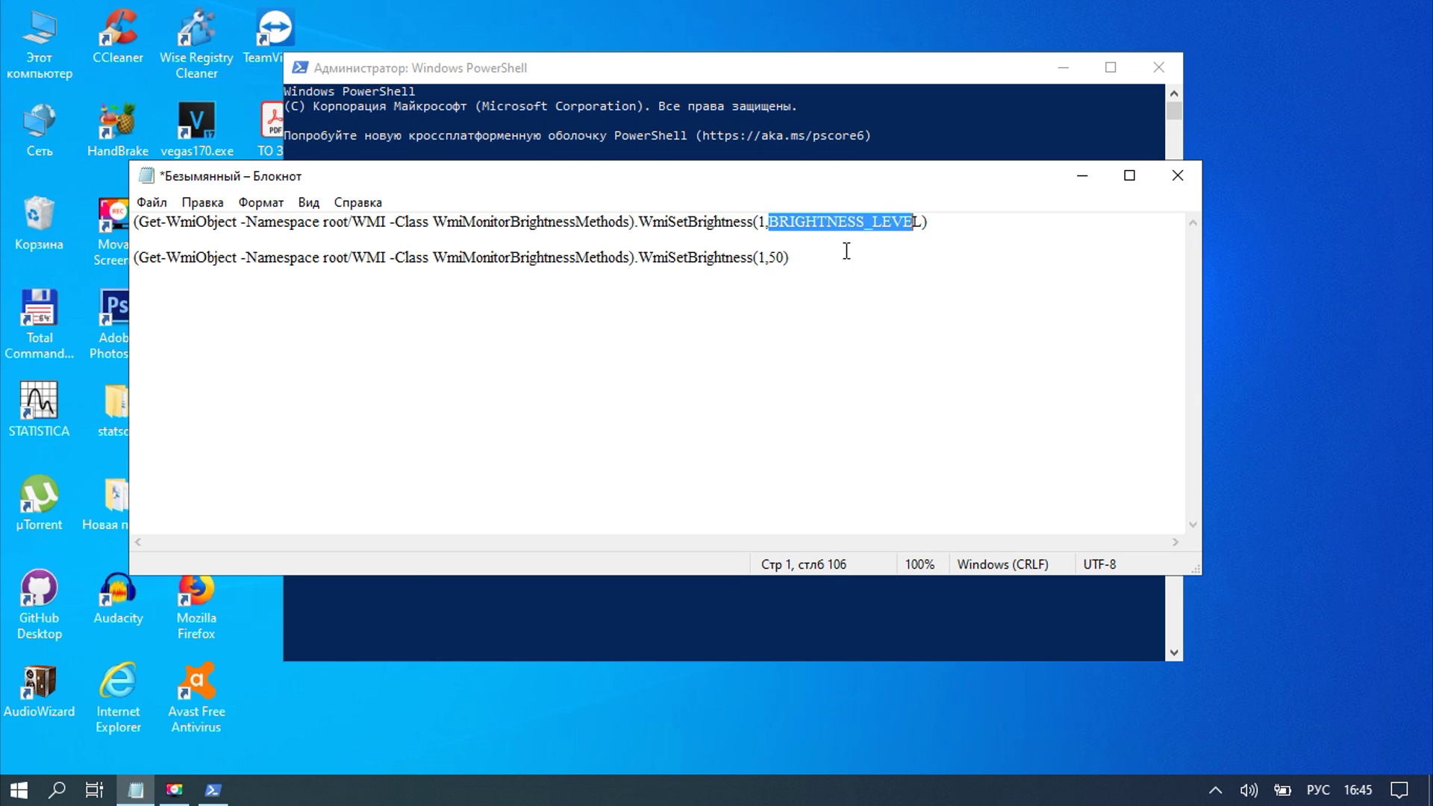
pyautogui.click(809, 262)
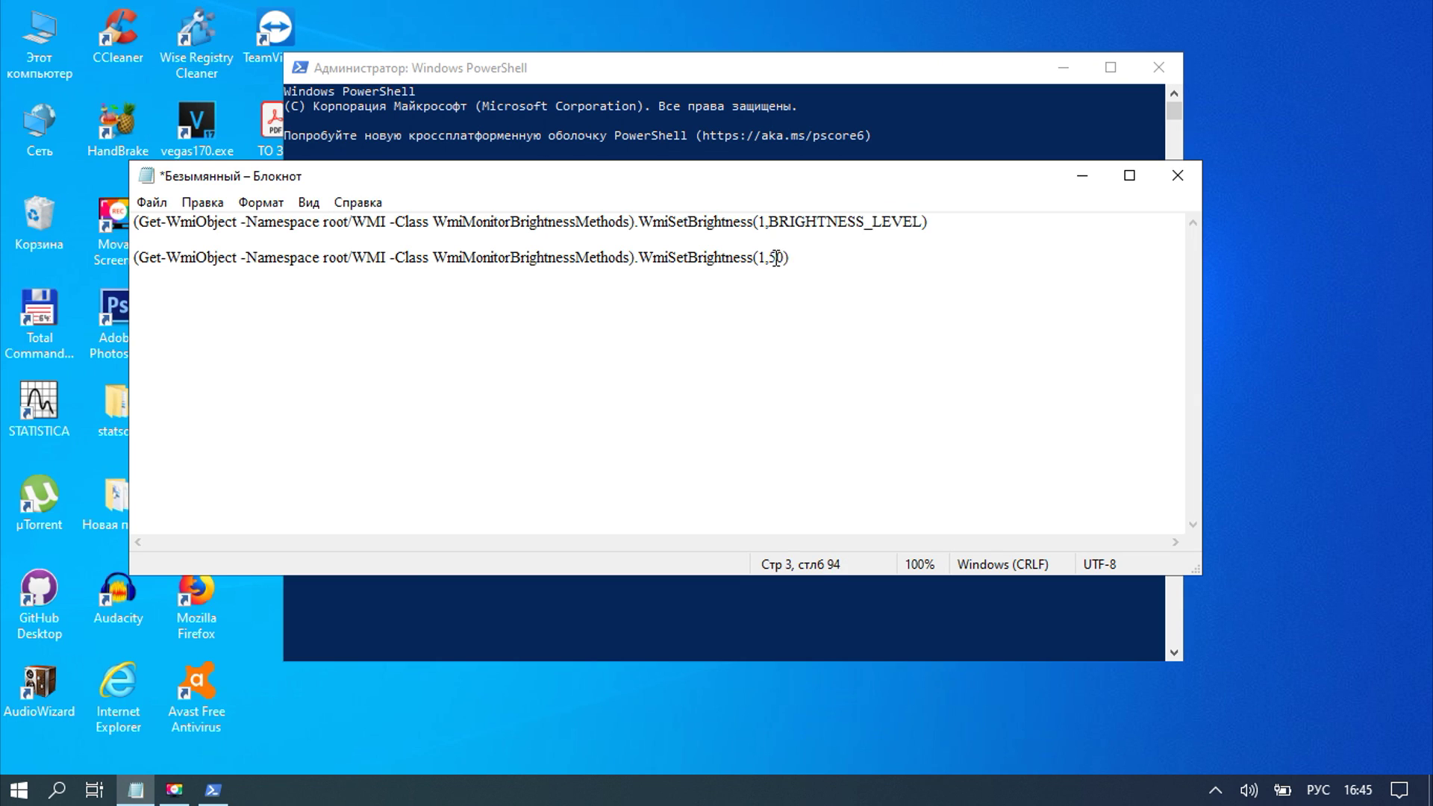
pyautogui.moveTo(770, 260); pyautogui.dragTo(783, 259)
pyautogui.click(791, 261)
pyautogui.click(772, 259)
pyautogui.moveTo(773, 259); pyautogui.dragTo(133, 262)
pyautogui.write('20')
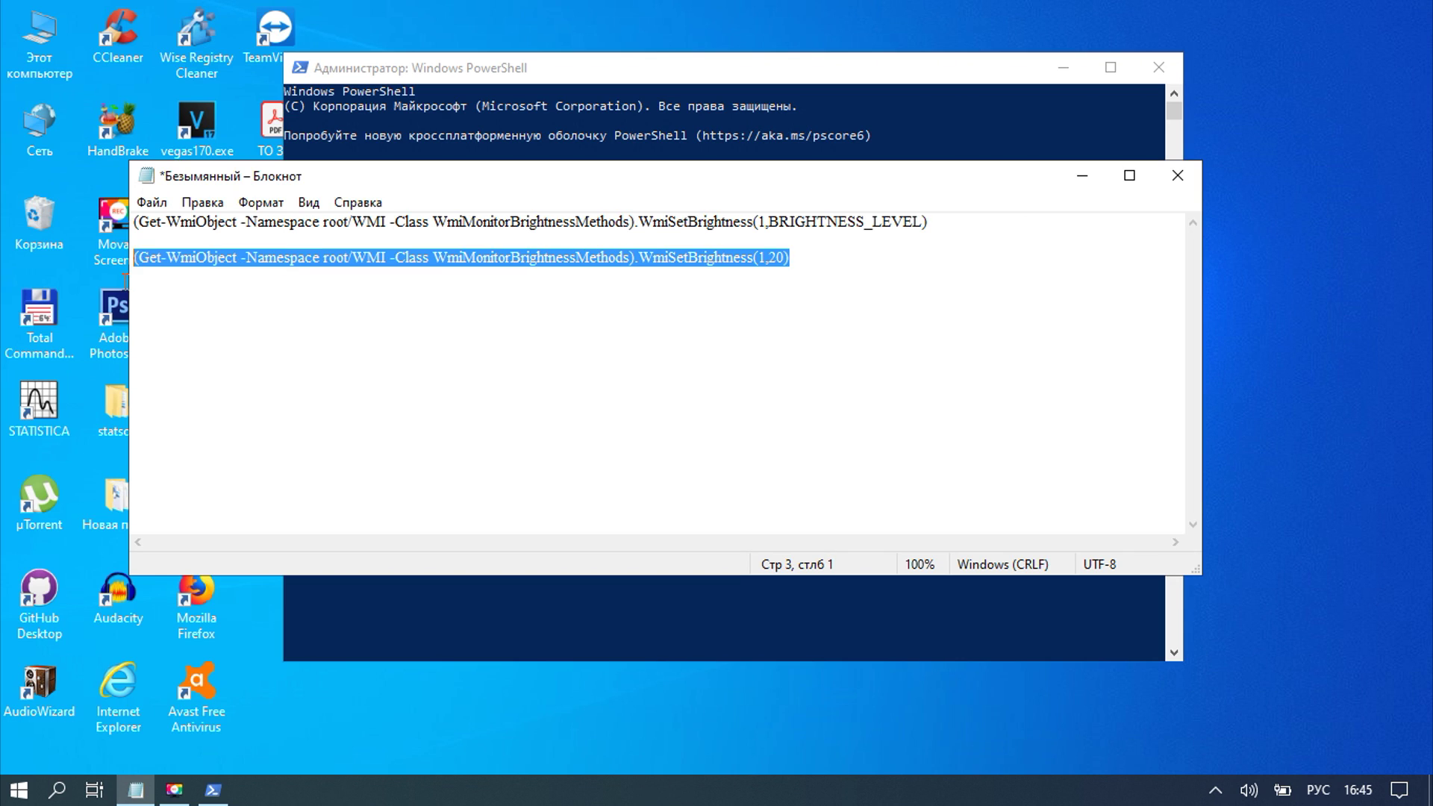
# Paste the WmiSetBrightness(1,20) command into the administrator PowerShell window and run it
pyautogui.click(1030, 77)
pyautogui.click(472, 172)
pyautogui.rightClick(491, 174)
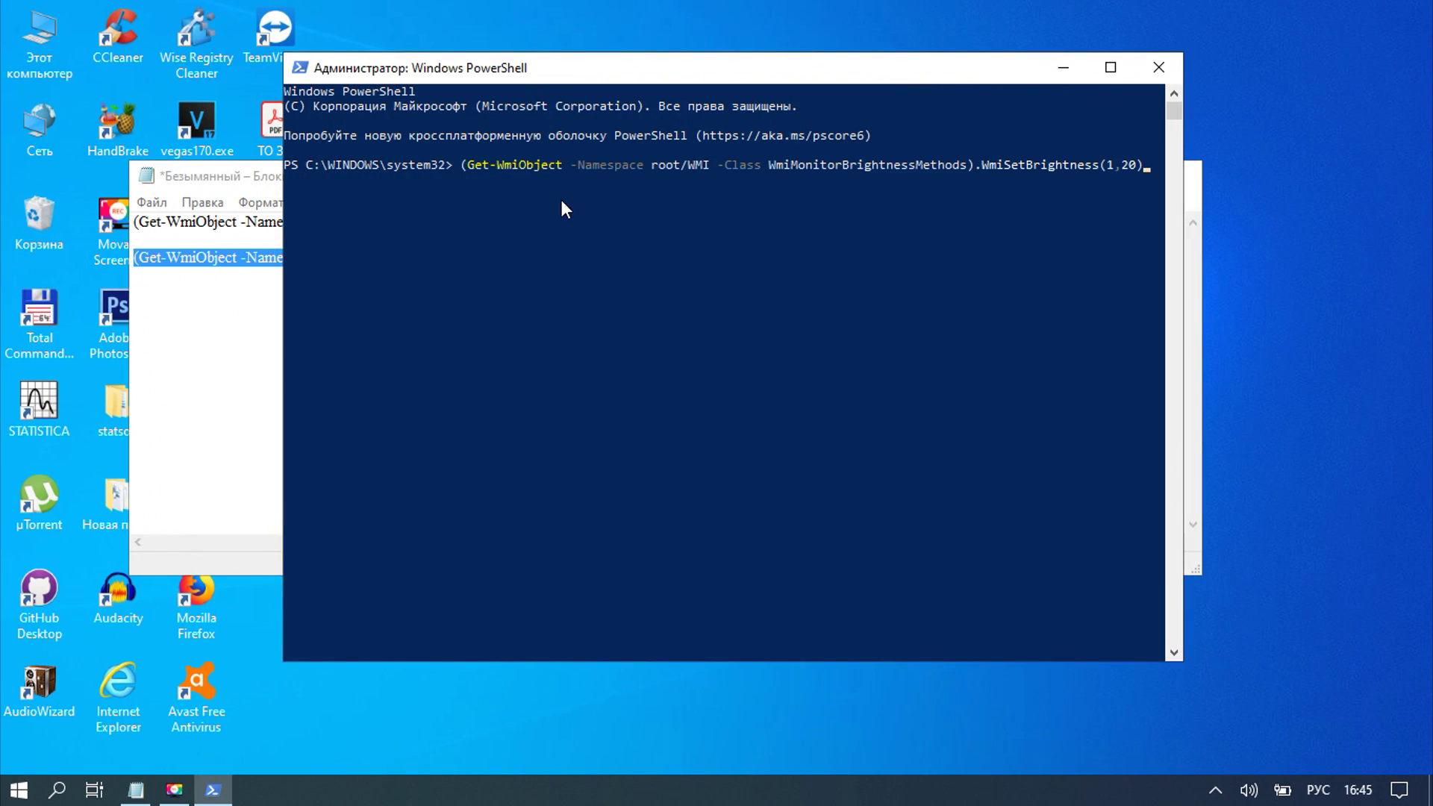
pyautogui.press('Return')
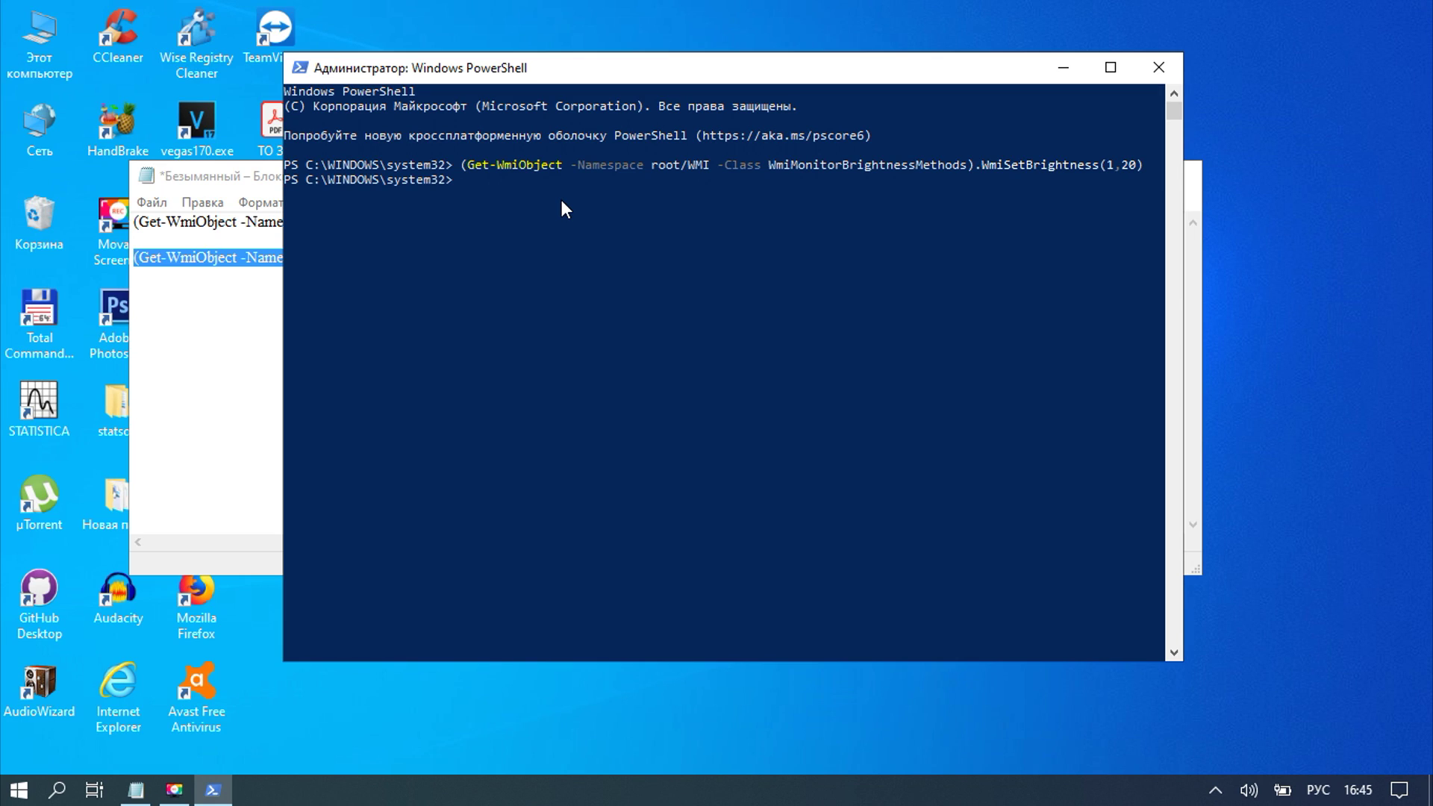